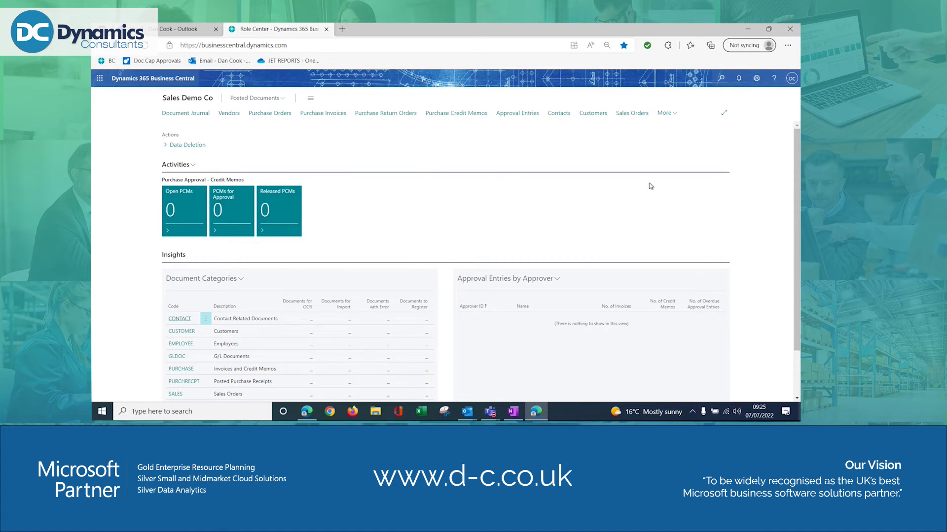
- Switch to Outlook and forward the Document Capture Files email with its four invoice attachments to the purchase document capture address
left_click(167, 31)
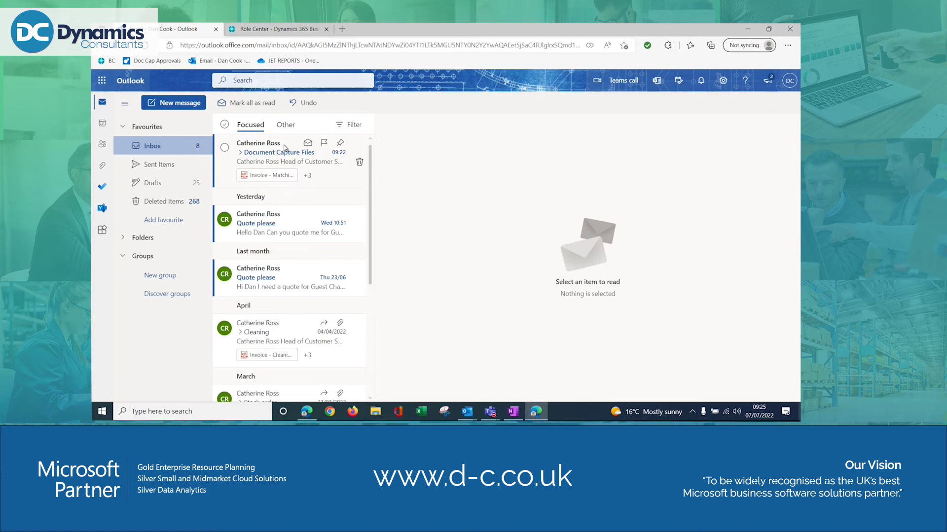
left_click(300, 153)
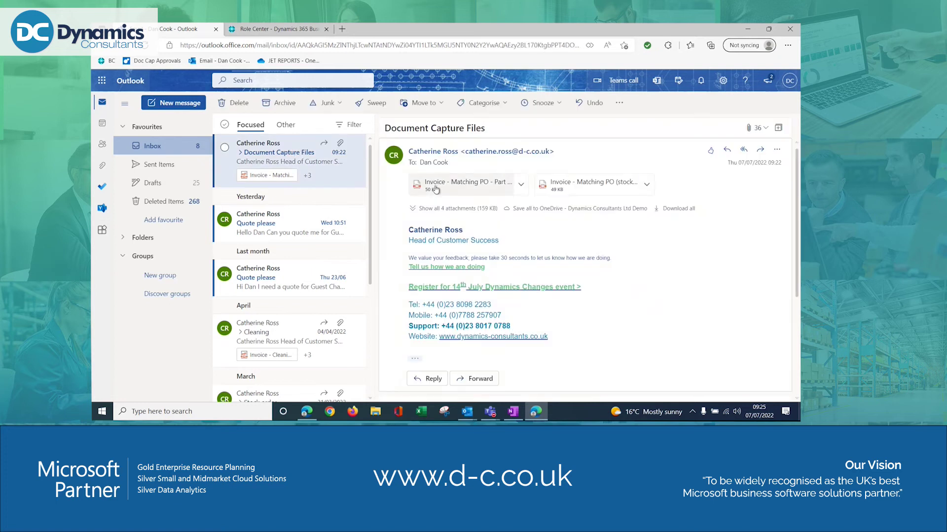
left_click(405, 208)
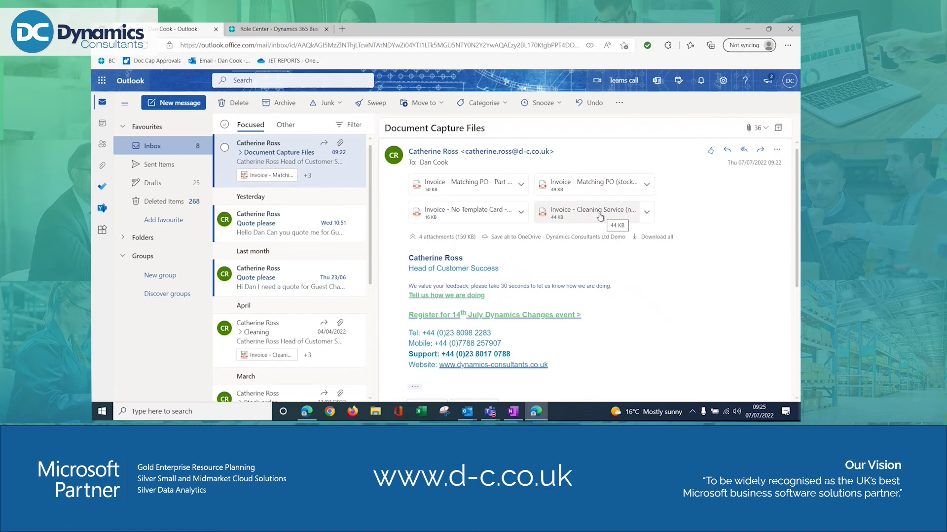
left_click(760, 149)
type("pur")
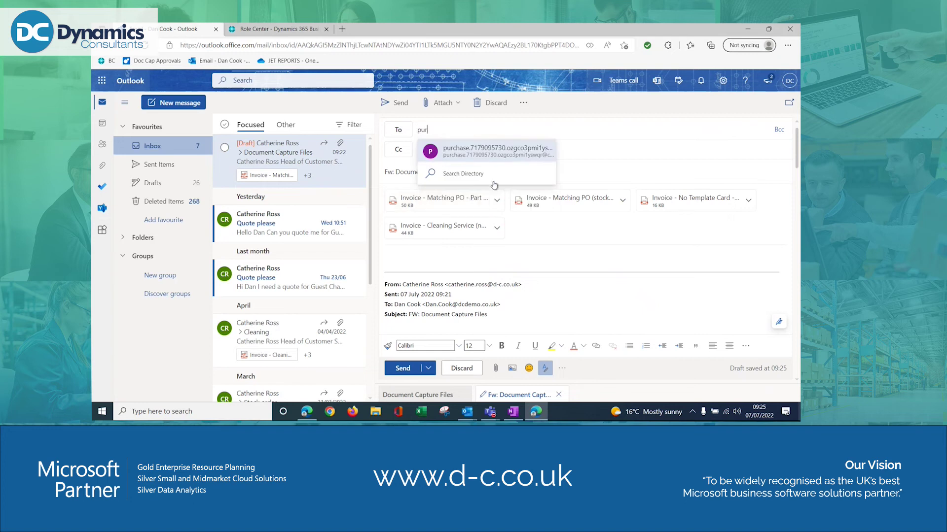
left_click(496, 151)
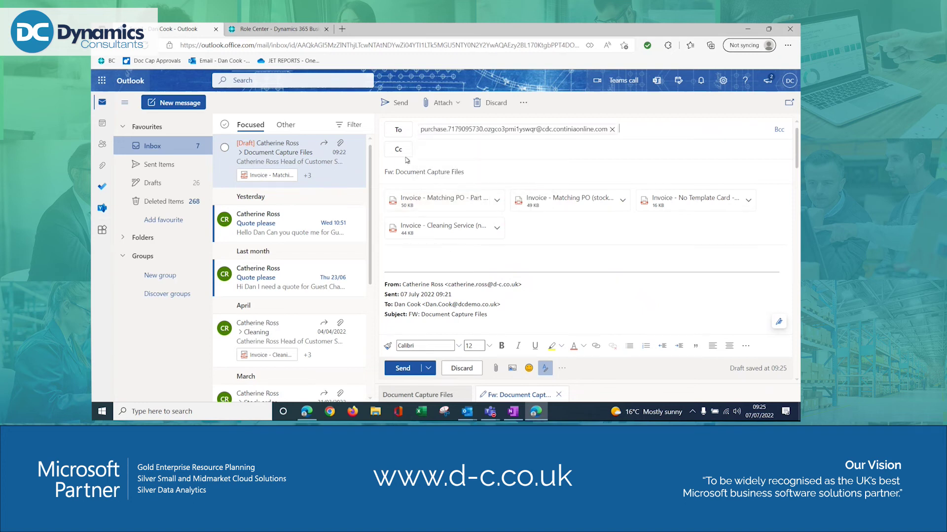
left_click(392, 107)
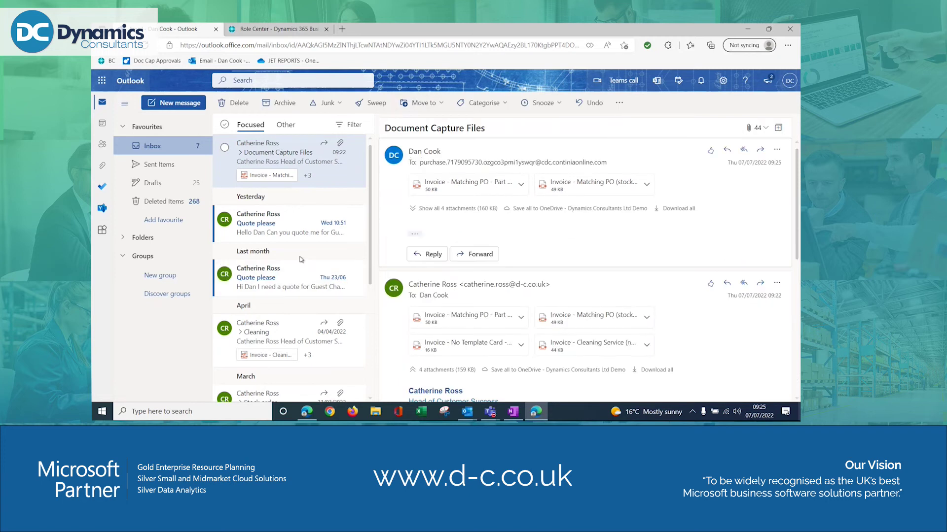
- Switch to Business Central and check the OCR and import status of the PURCHASE category in the Document Journal and role center
left_click(276, 29)
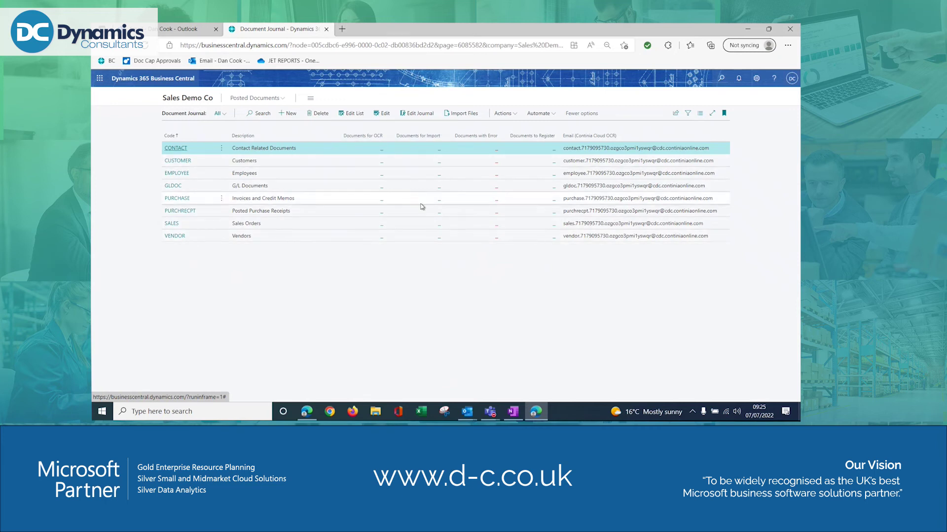
left_click(185, 105)
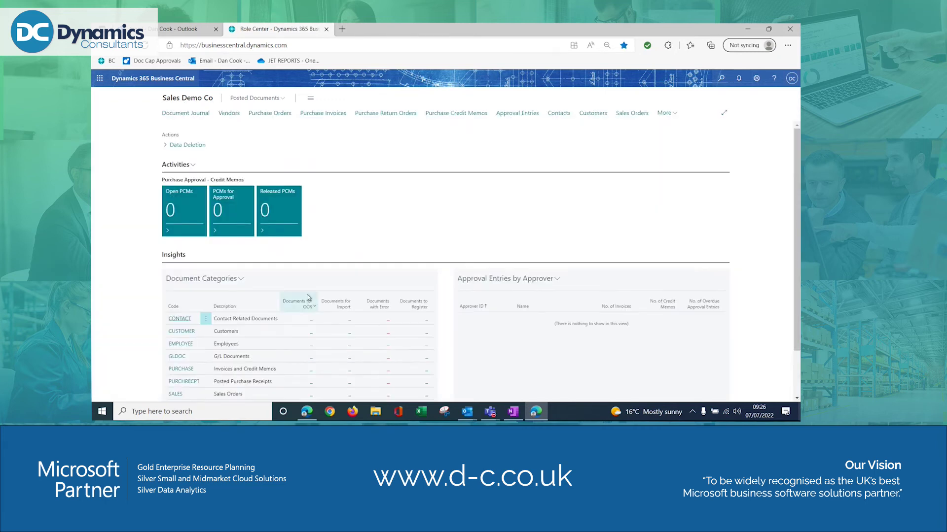
scroll(355, 313, "down", 2)
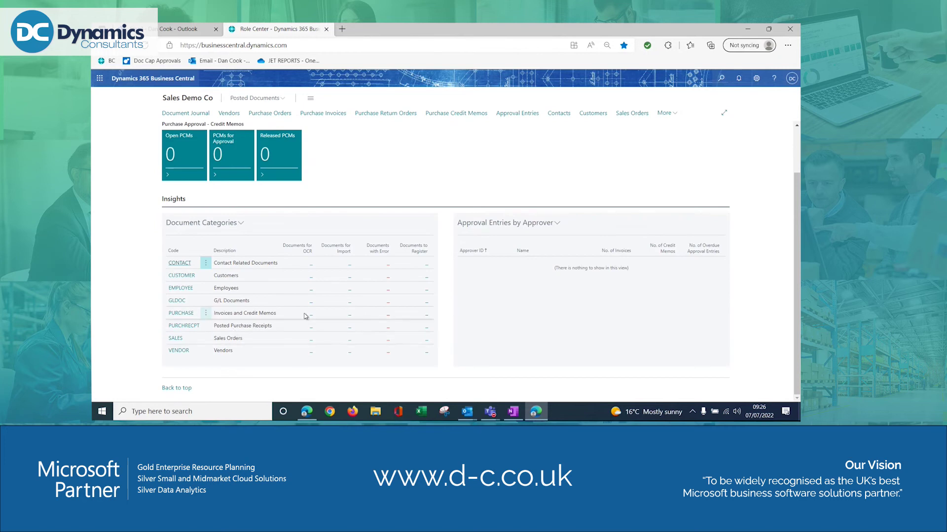
left_click(185, 113)
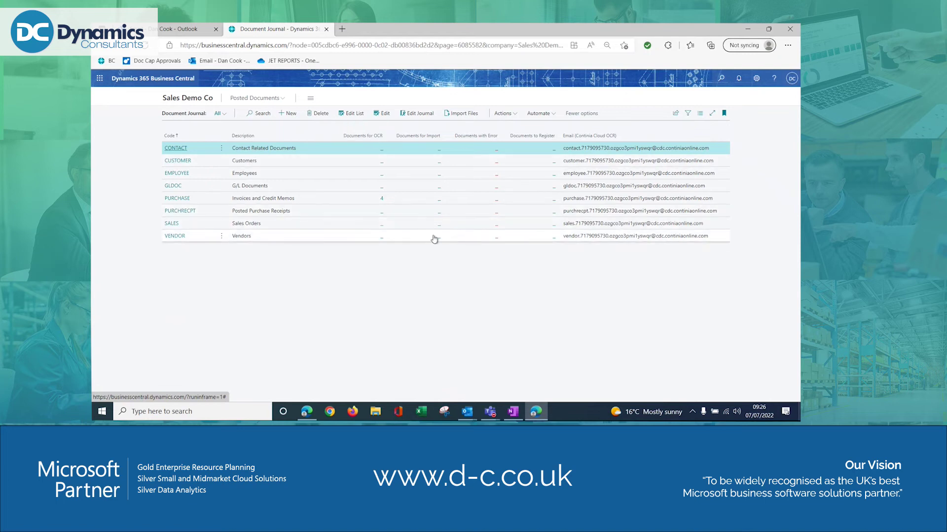
left_click(183, 99)
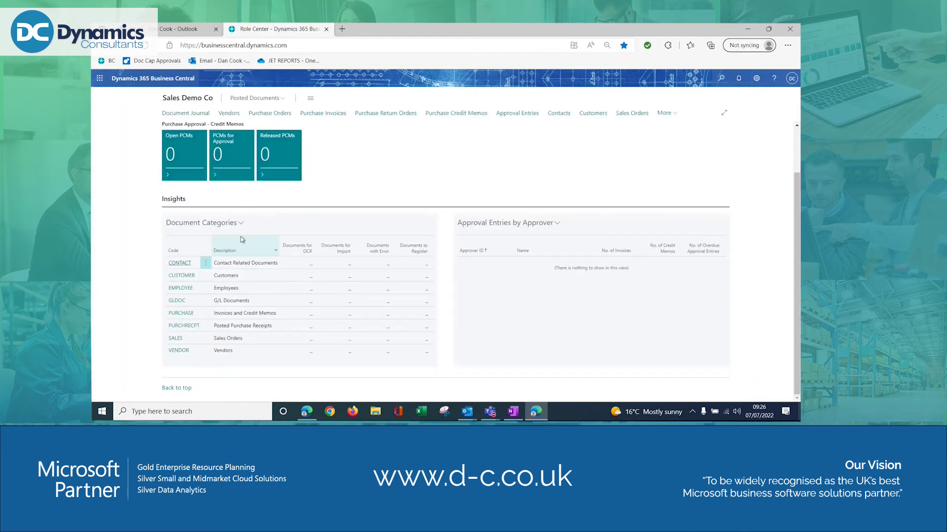
left_click(177, 117)
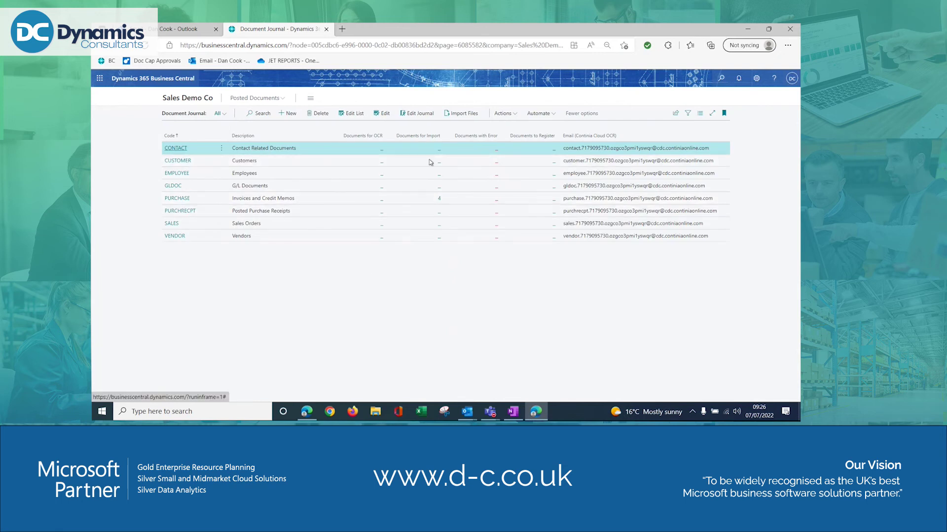
- Open the PURCHASE documents awaiting import, view the Cleaning Service invoice PDF and the list's available functions, and close the list
left_click(422, 199)
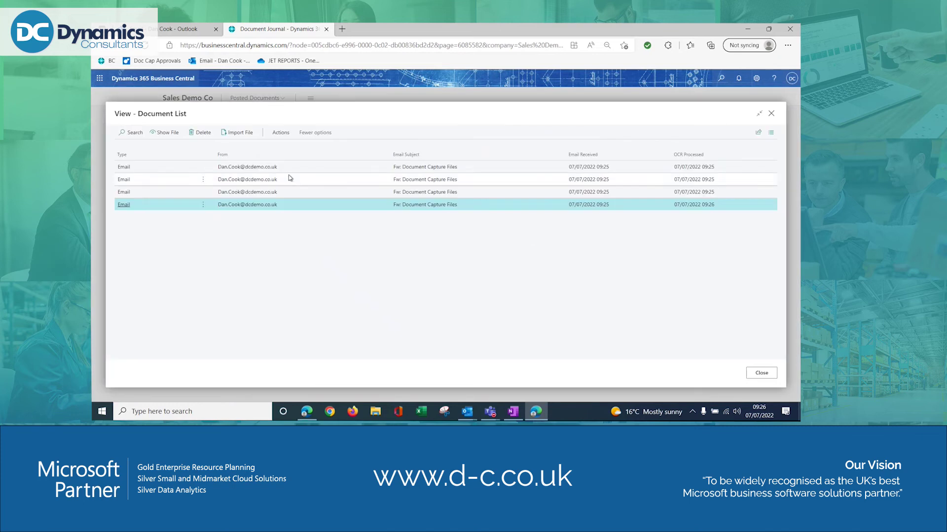
left_click(163, 138)
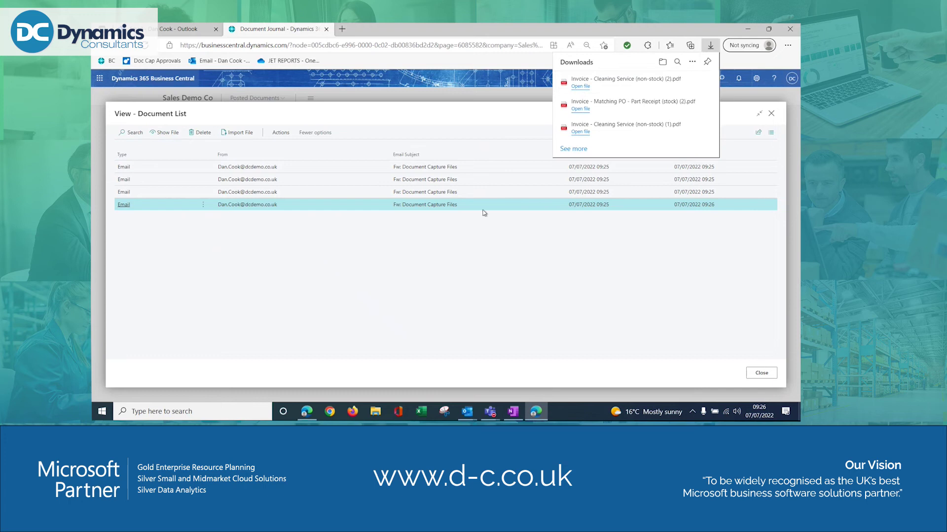
left_click(581, 87)
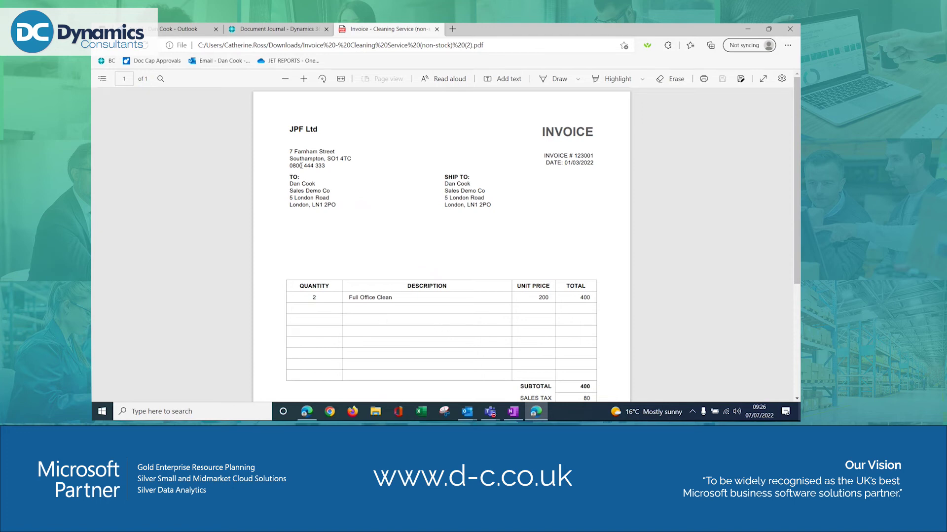
left_click(437, 28)
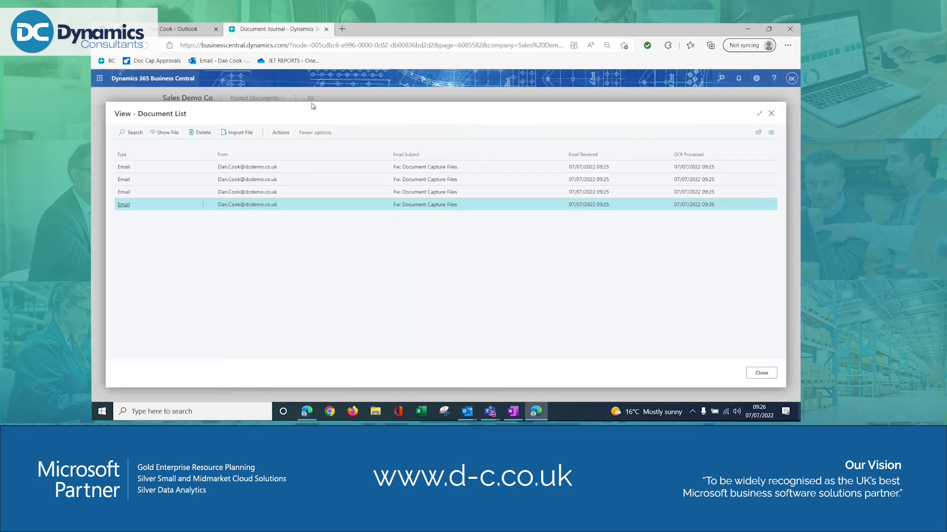
left_click(284, 137)
left_click(131, 147)
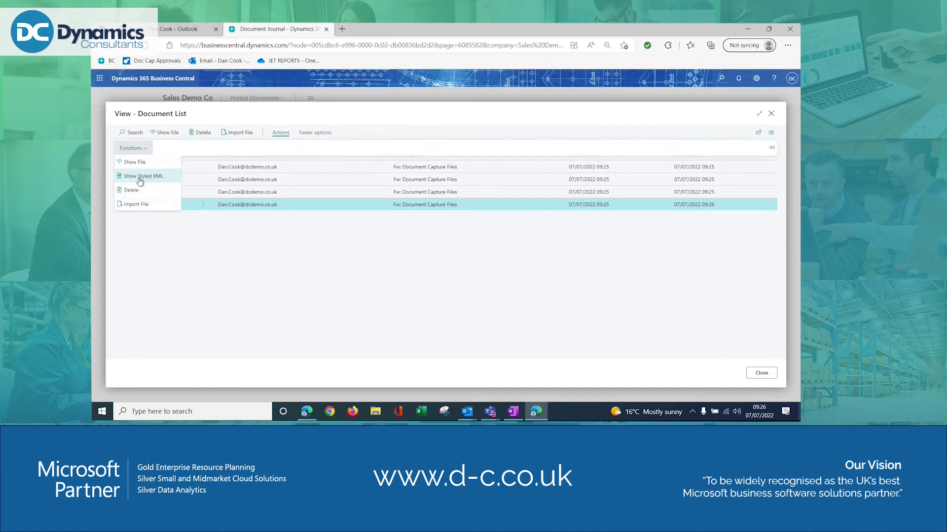
left_click(217, 254)
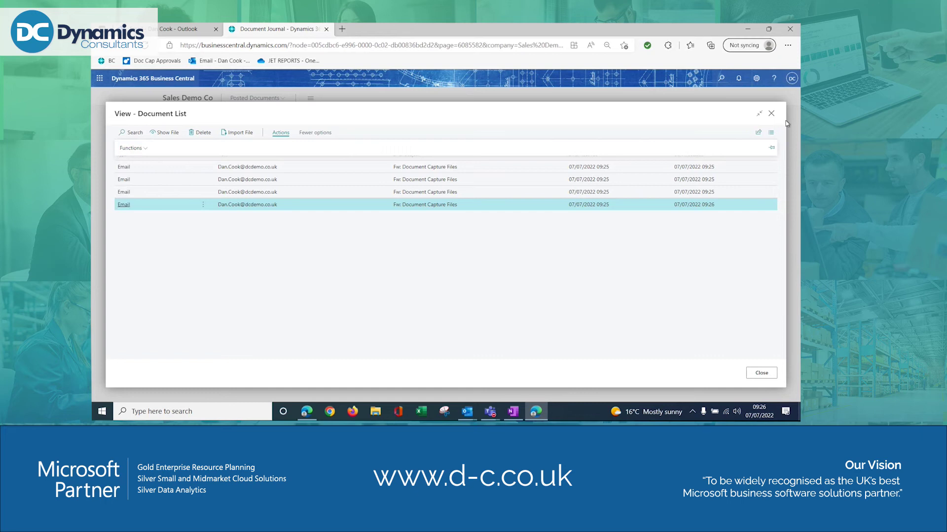
left_click(771, 113)
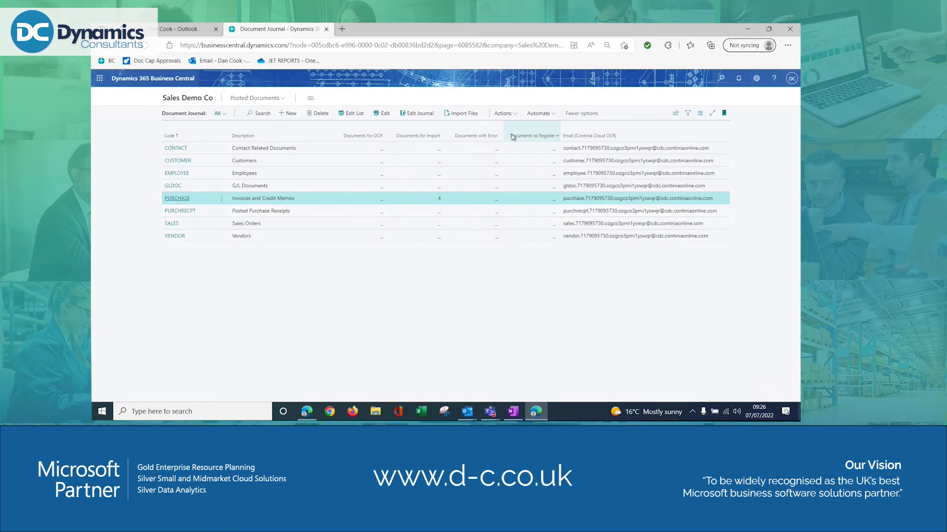
- Import the waiting files for the PURCHASE document category
left_click(507, 113)
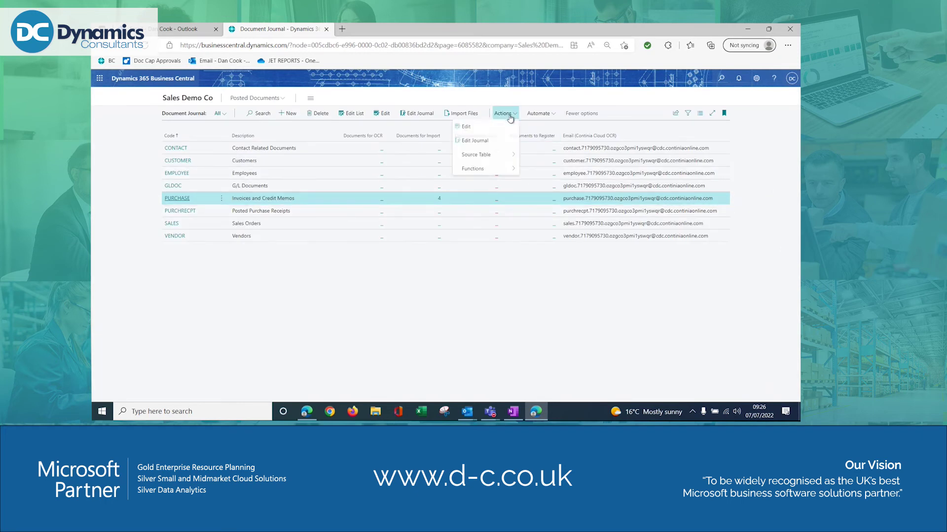
mouse_move(484, 170)
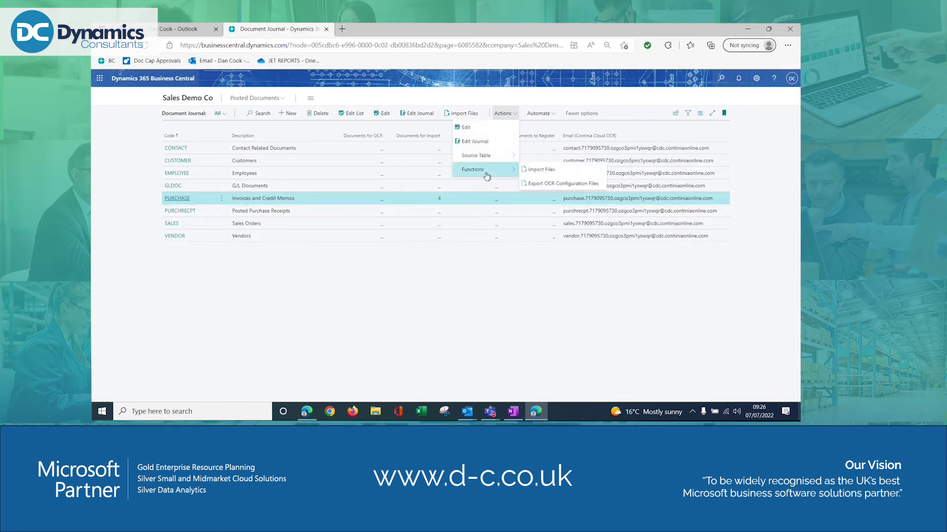
left_click(538, 172)
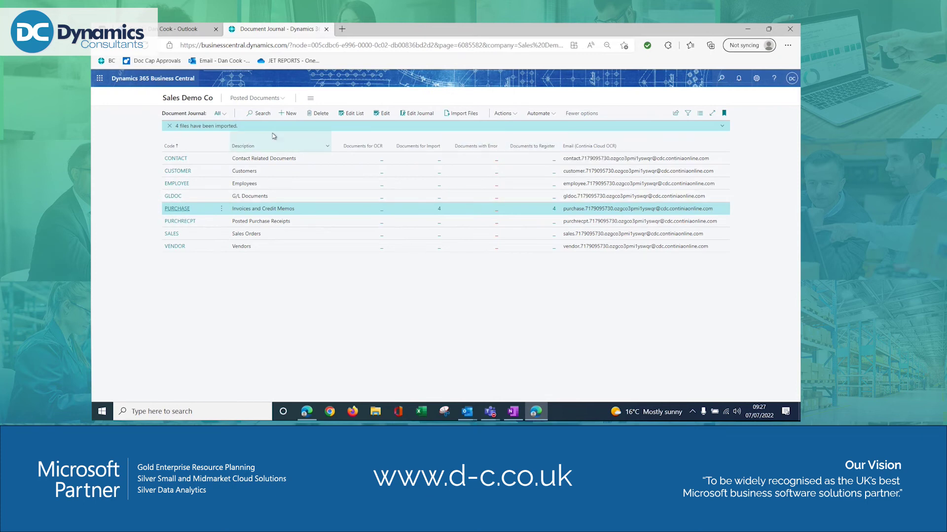
- Reload the Document Journal through the role center and open the PURCHASE category's documents to register
left_click(180, 98)
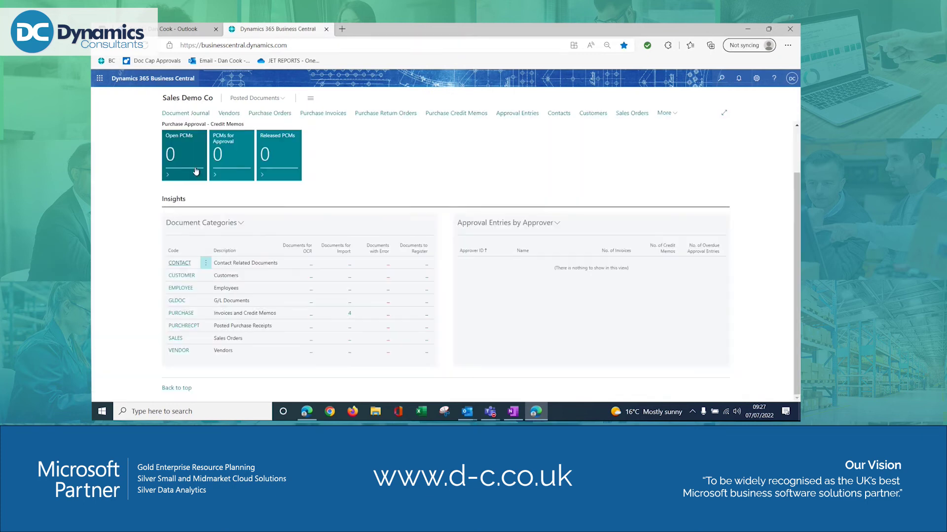
left_click(181, 114)
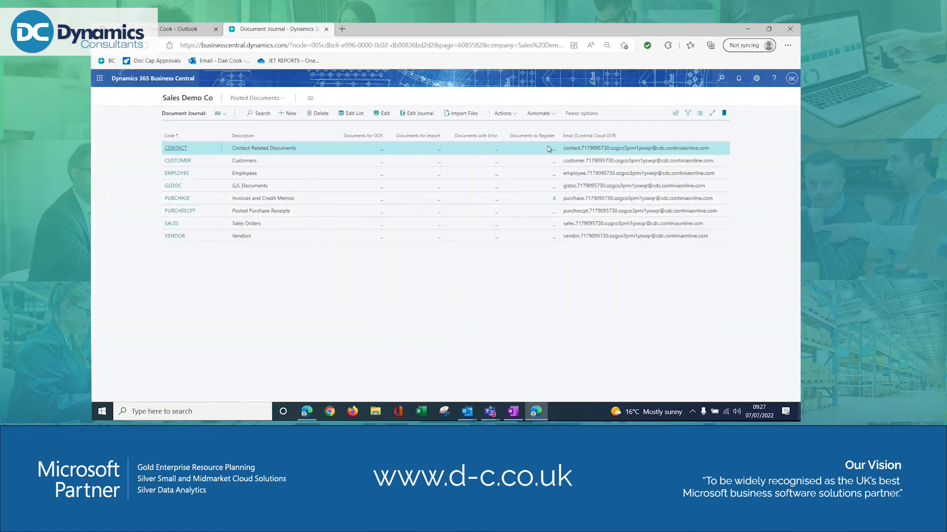
left_click(554, 198)
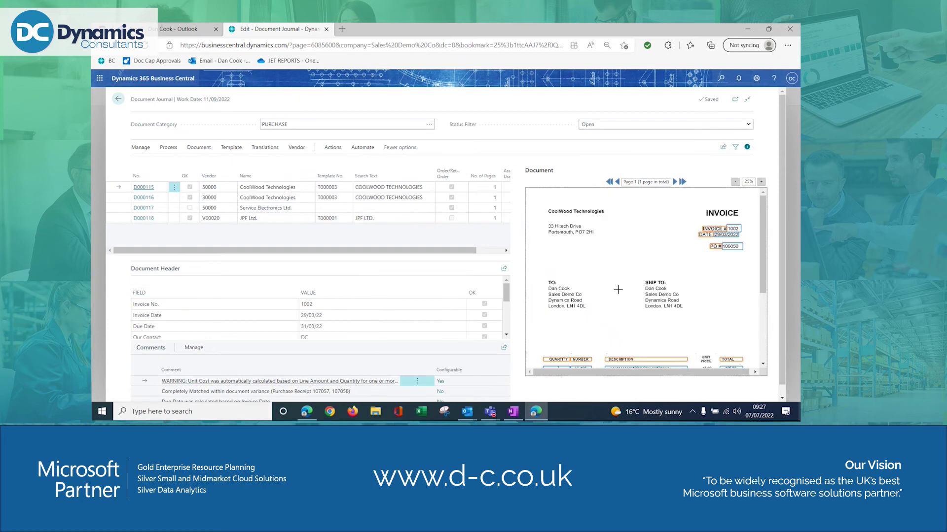
- Review the two CoolWood Technologies invoices and the Service Electronics Ltd. invoice, comparing their recognized fields with the document images
scroll(618, 289, "down", 2)
left_click(216, 197)
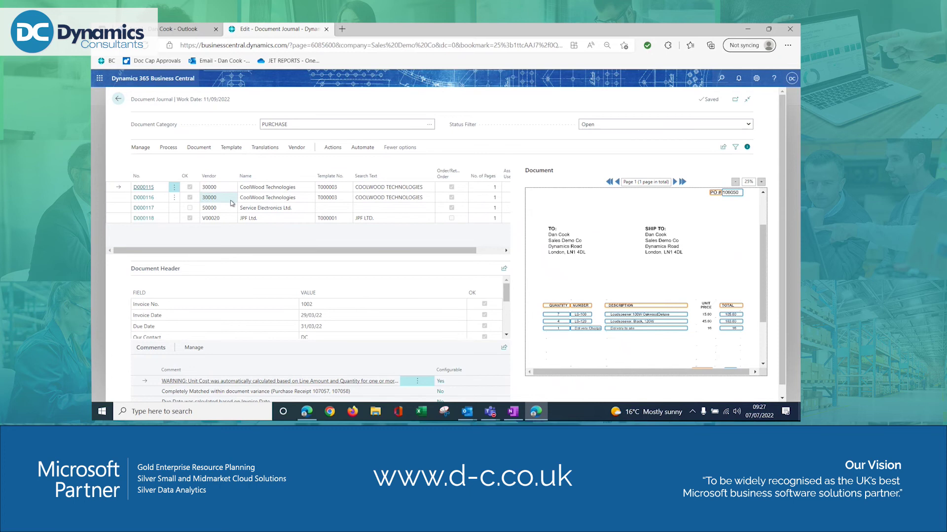
key("alt+Down")
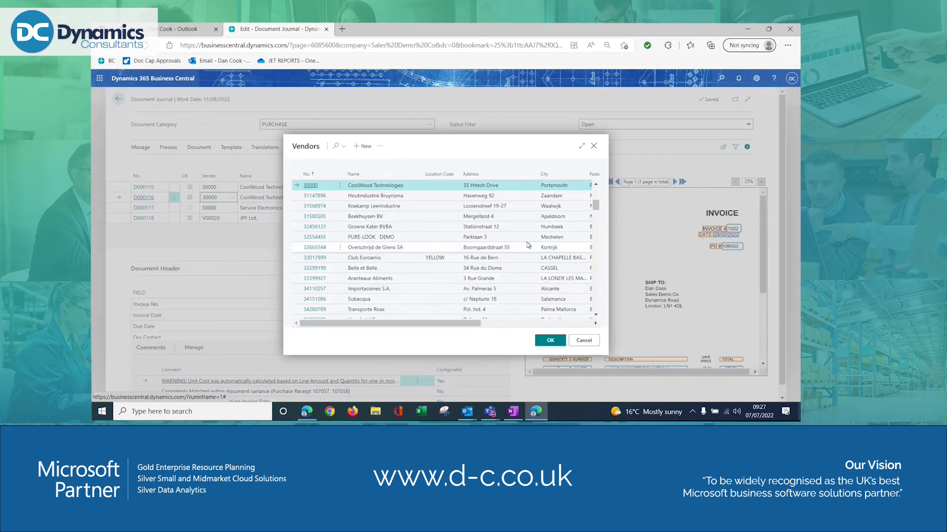
key("Escape")
scroll(650, 336, "down", 2)
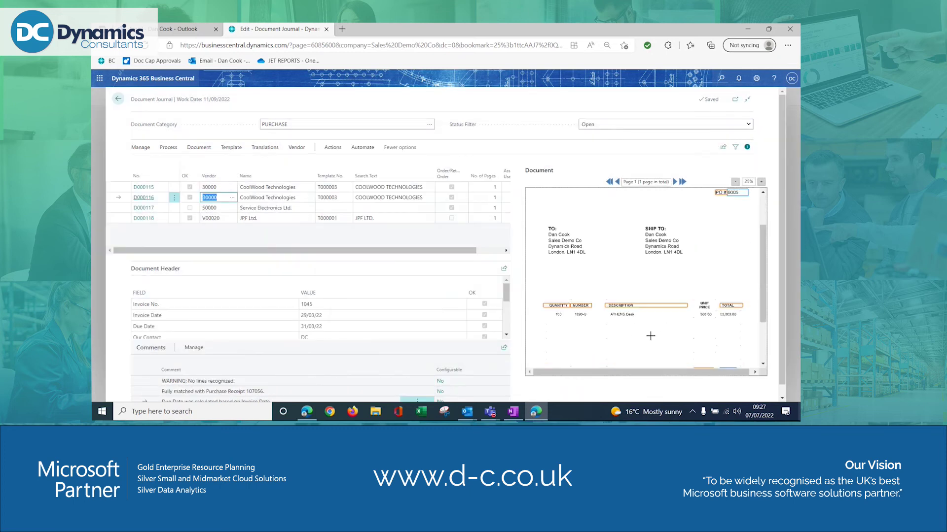
left_click(357, 210)
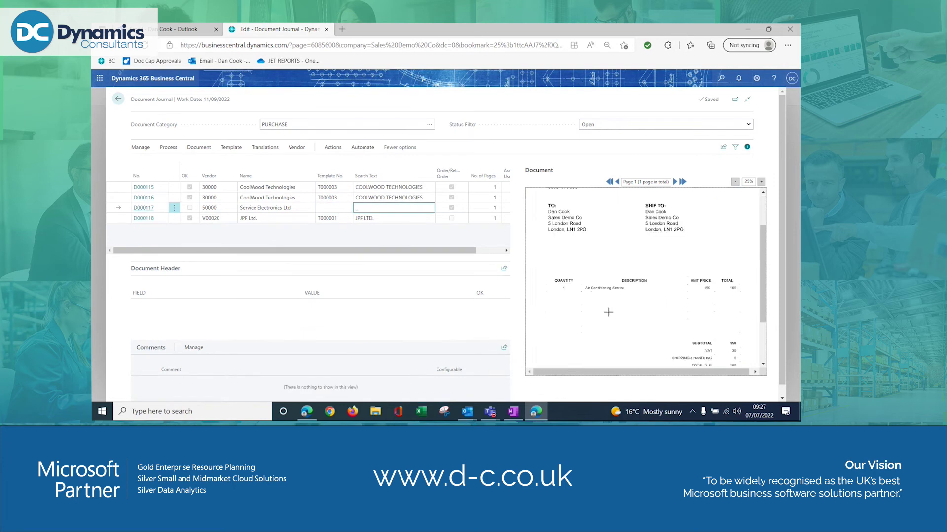
- Examine the JPF Ltd. invoice's template, header fields and the recognized invoice number, date and totals on its document image
left_click(291, 218)
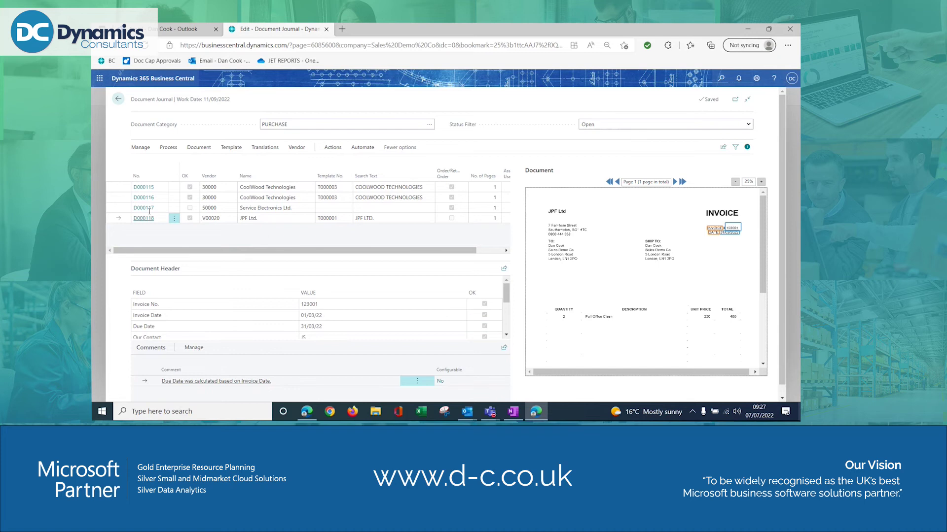
left_click(344, 219)
scroll(713, 246, "down", 3)
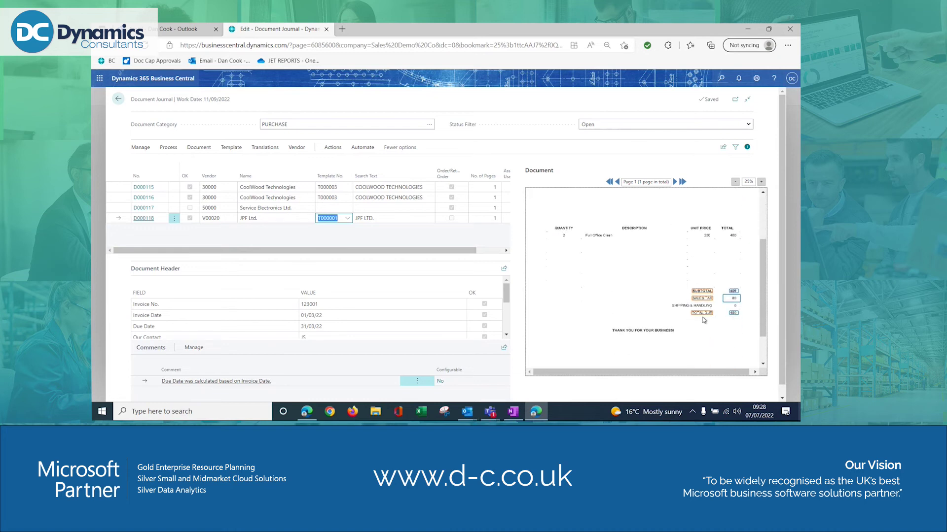
scroll(637, 304, "up", 3)
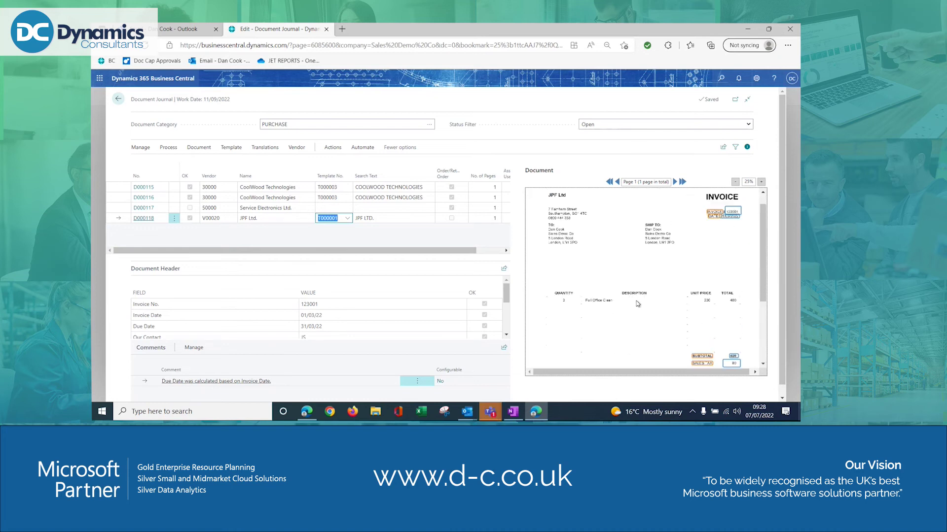
scroll(601, 314, "up", 1)
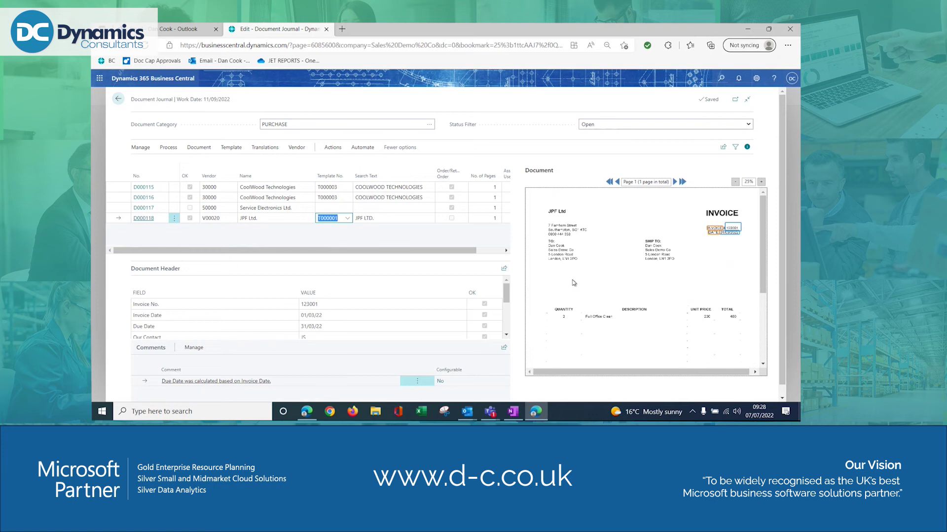
- Examine the first CoolWood Technologies invoice's recognized purchase order number and item lines on its document image
left_click(305, 189)
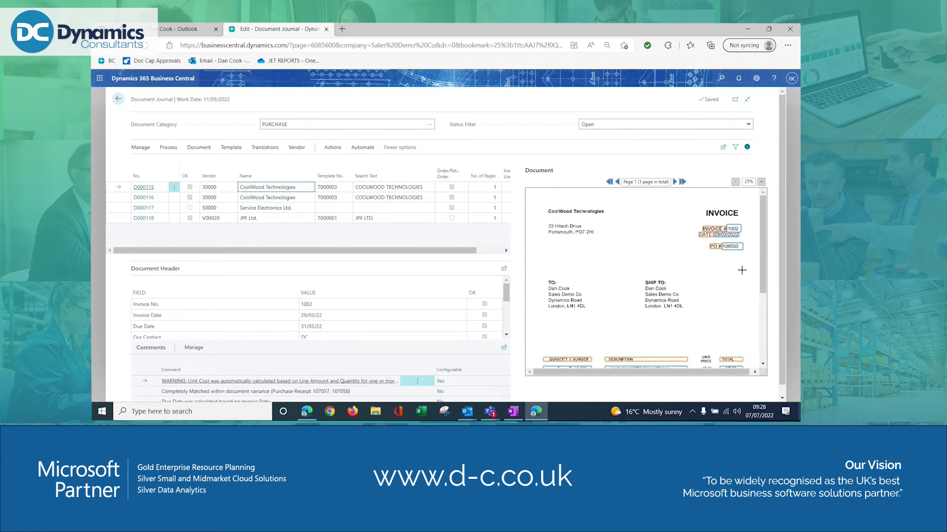
scroll(716, 271, "down", 1)
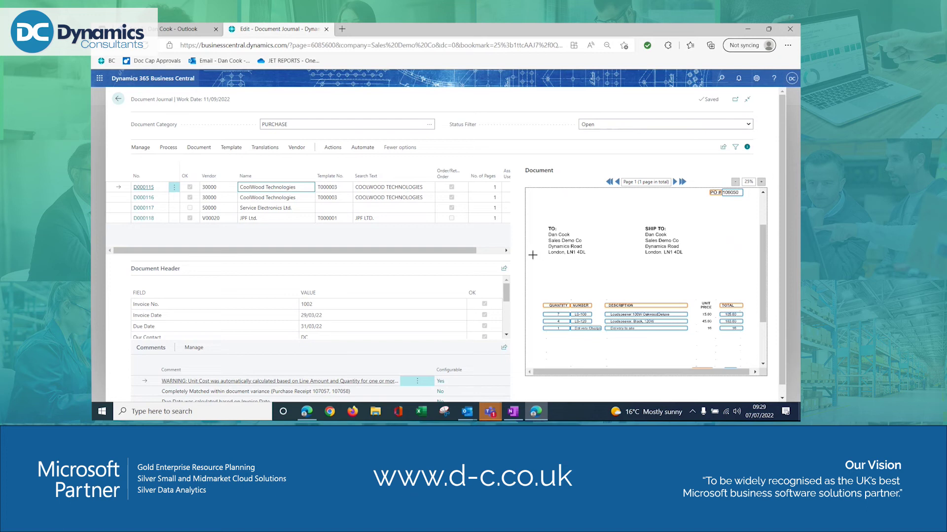
- Check the Service Electronics Ltd. invoice's template number and the JPF Ltd. invoice's header fields and totals on its document image
left_click(331, 208)
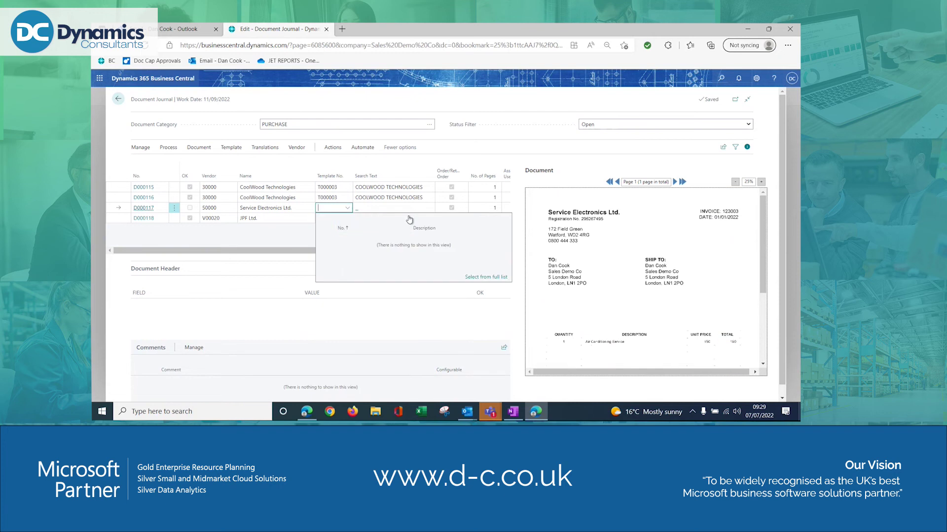
left_click(523, 107)
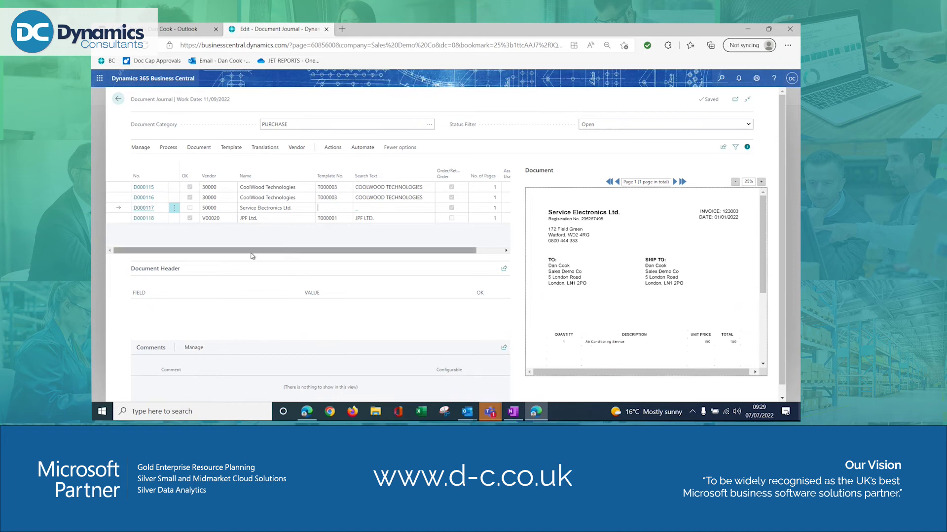
left_click(279, 218)
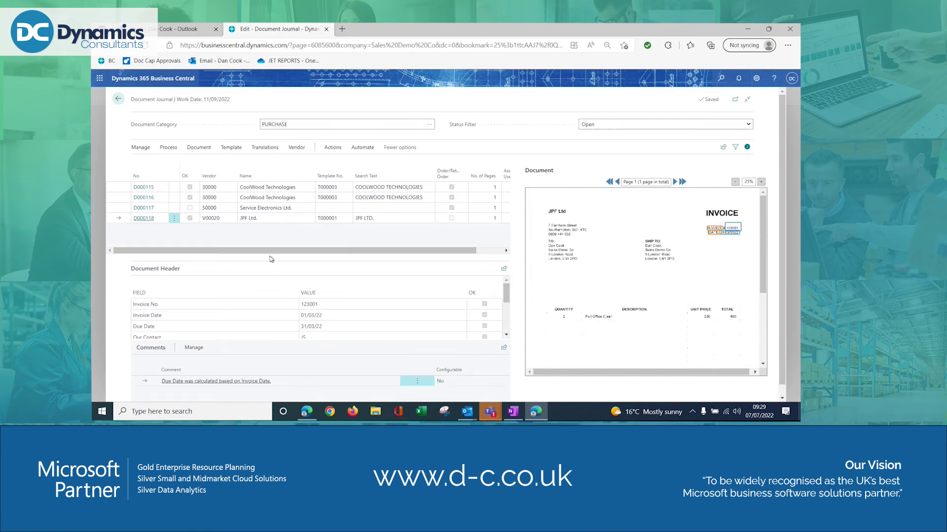
left_click(484, 315)
left_click(546, 317)
scroll(656, 263, "down", 2)
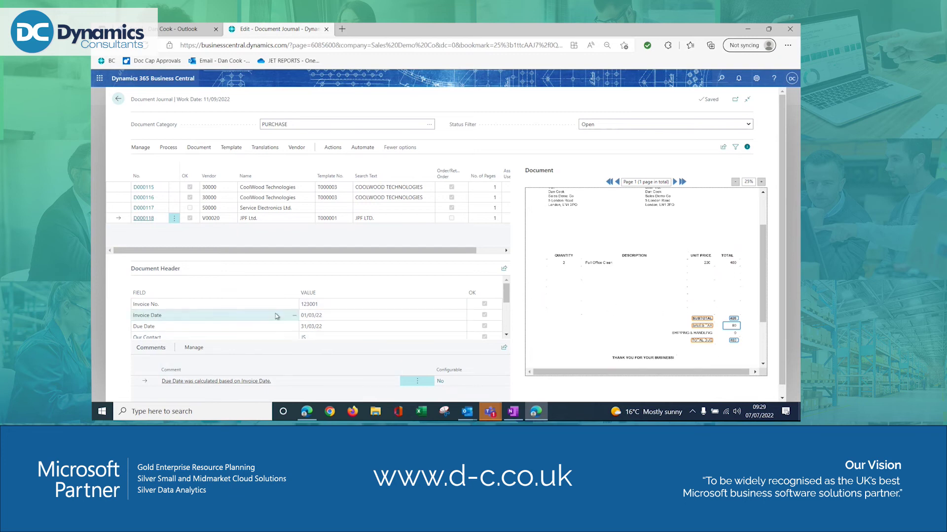
- Look up the JPF Ltd. invoice's G/L account in the G/L Account List and leave the list without choosing another
left_click_drag(505, 294, 505, 320)
left_click(338, 323)
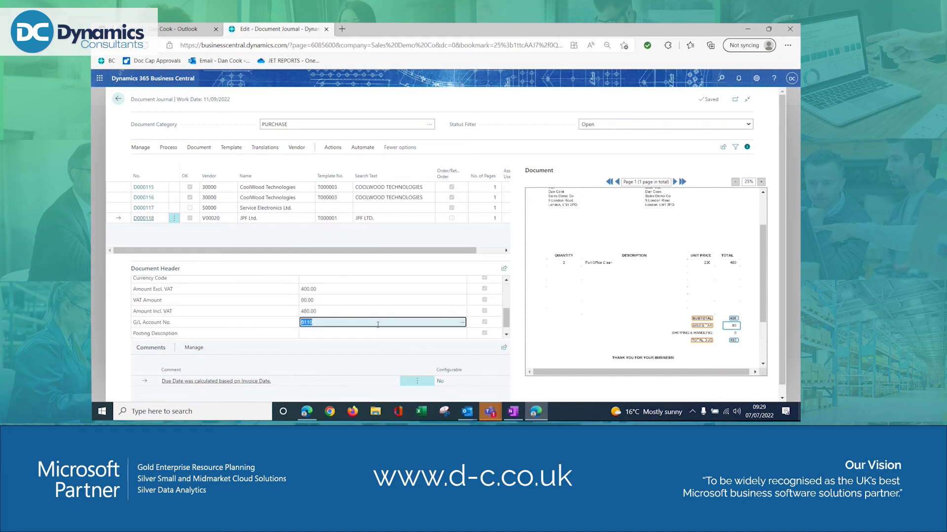
left_click(460, 323)
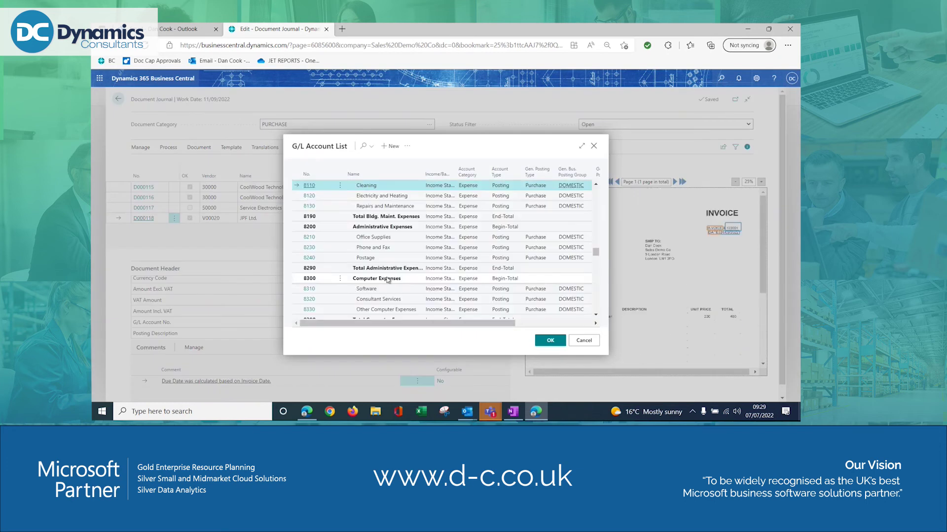
left_click(583, 340)
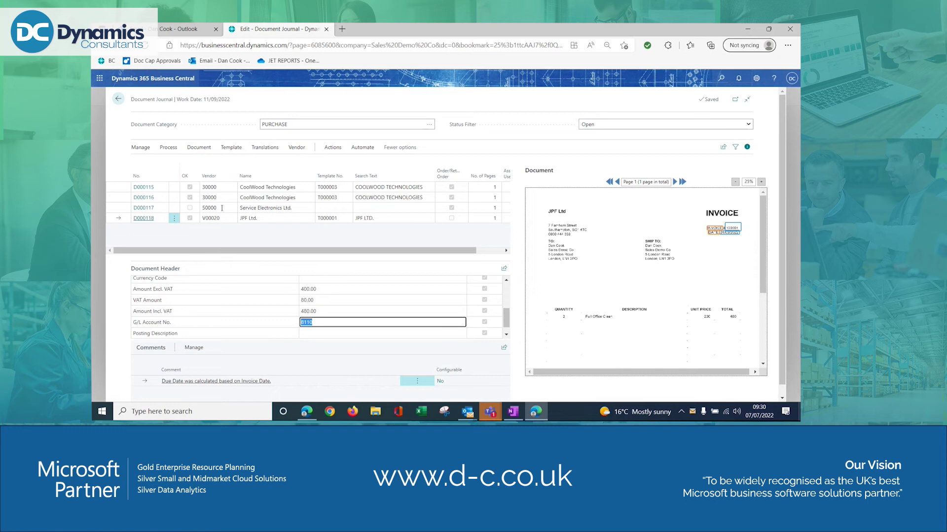
- Register the JPF Ltd. document as a purchase invoice and review its header, G/L account line and totals before returning to the Document Journal
left_click(168, 148)
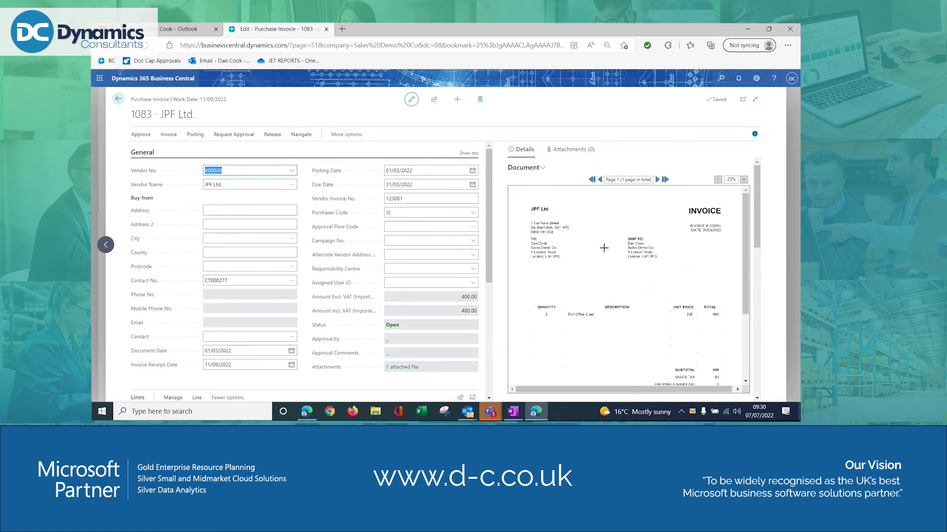
scroll(605, 249, "down", 2)
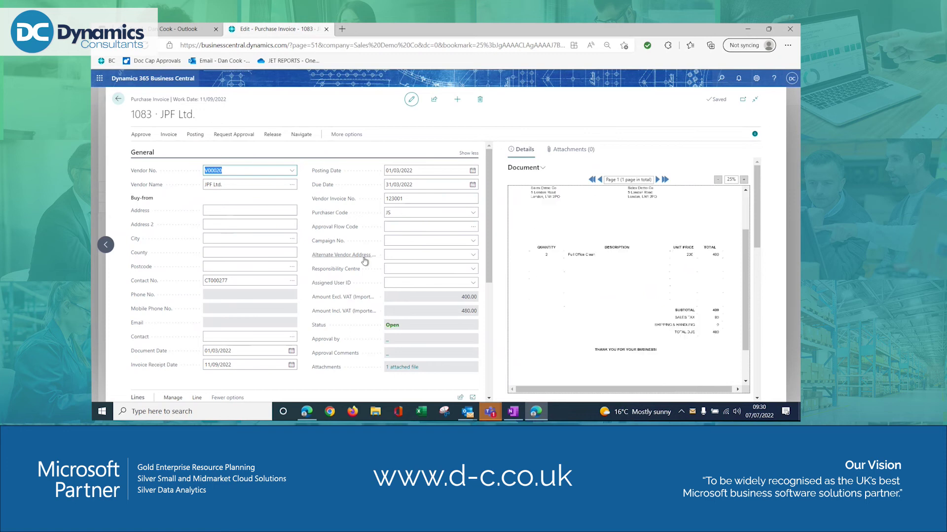
scroll(365, 261, "down", 2)
scroll(248, 275, "down", 3)
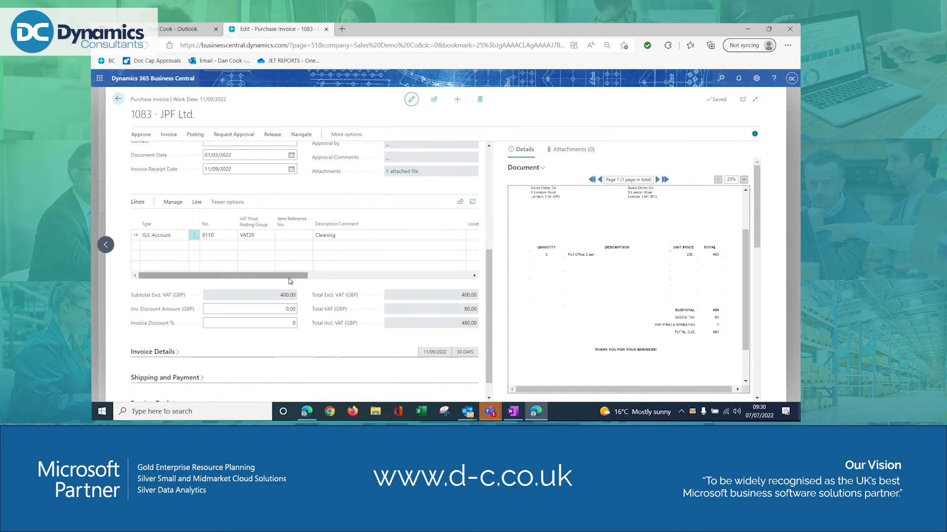
left_click_drag(289, 280, 475, 279)
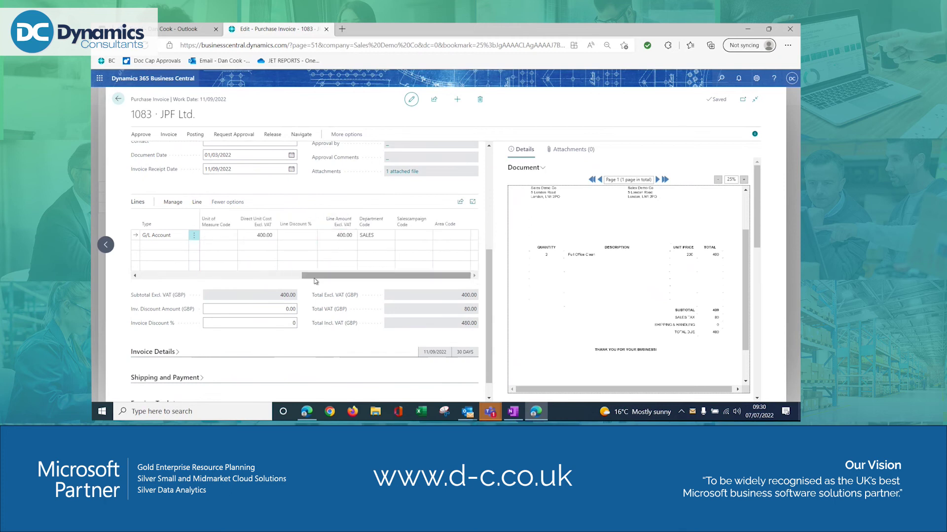
left_click(291, 280)
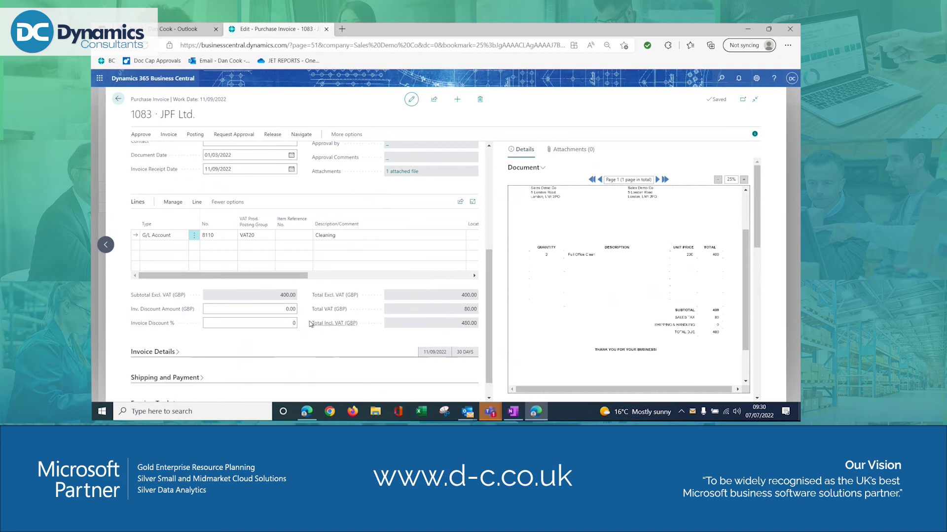
scroll(296, 296, "down", 1)
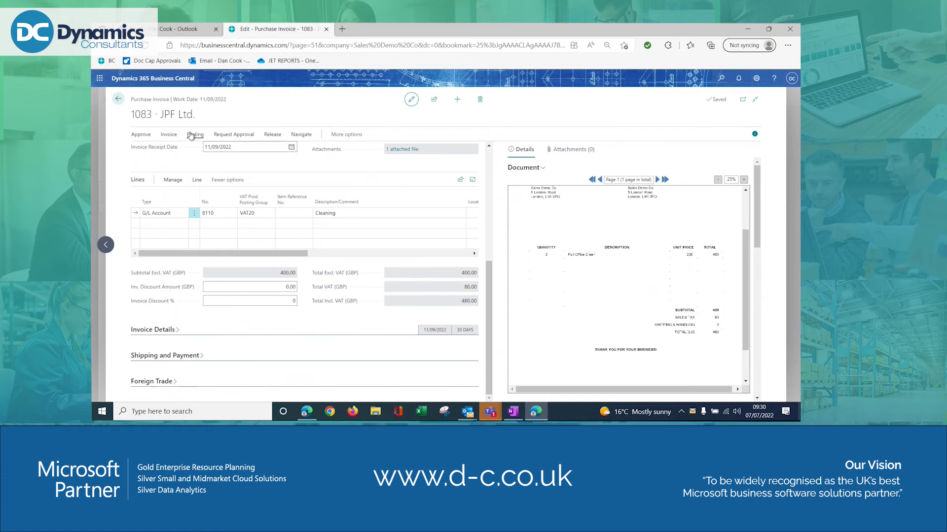
left_click(119, 99)
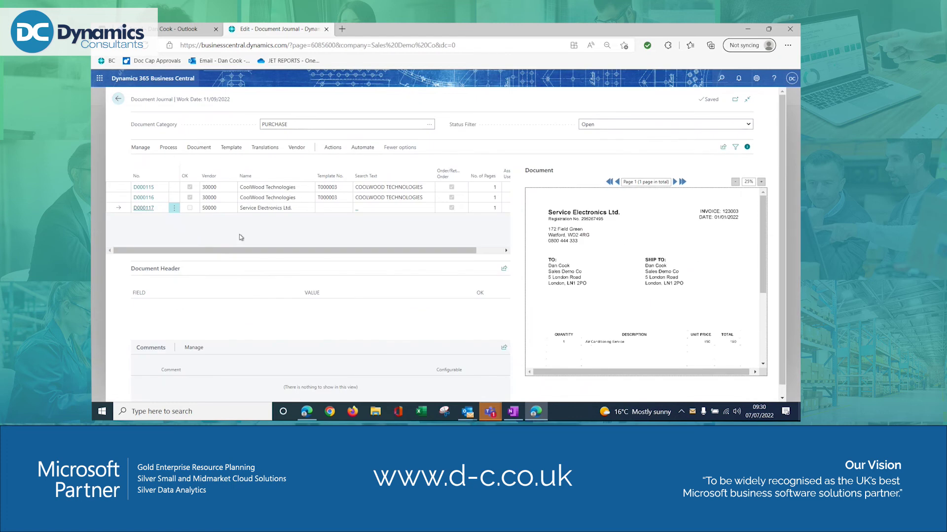
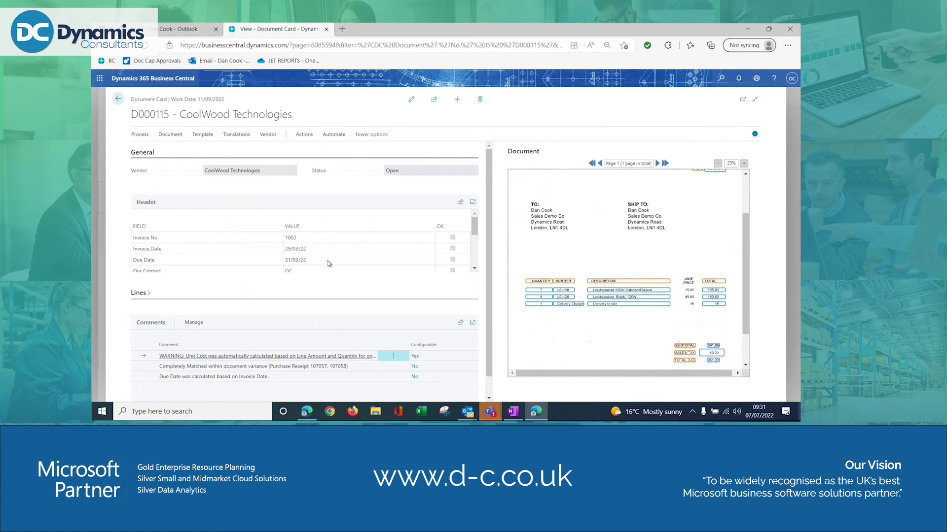
- Open line matching for the first CoolWood Technologies invoice and compare the matched receipt lines' quantities and costs with the document image
left_click(304, 135)
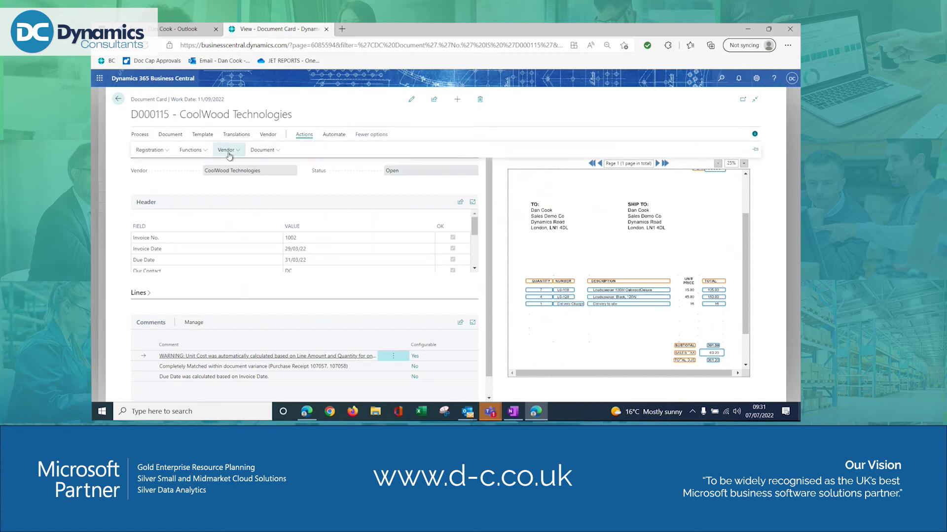
left_click(192, 150)
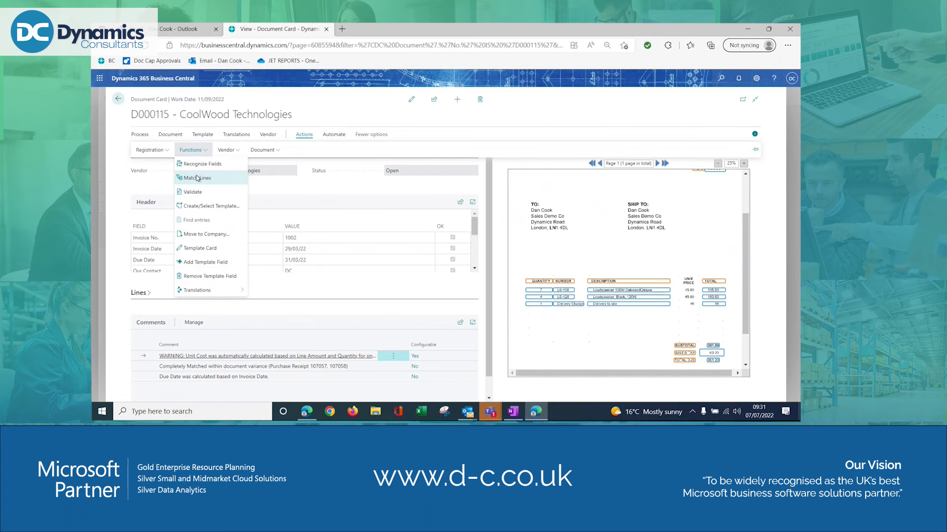
left_click(196, 178)
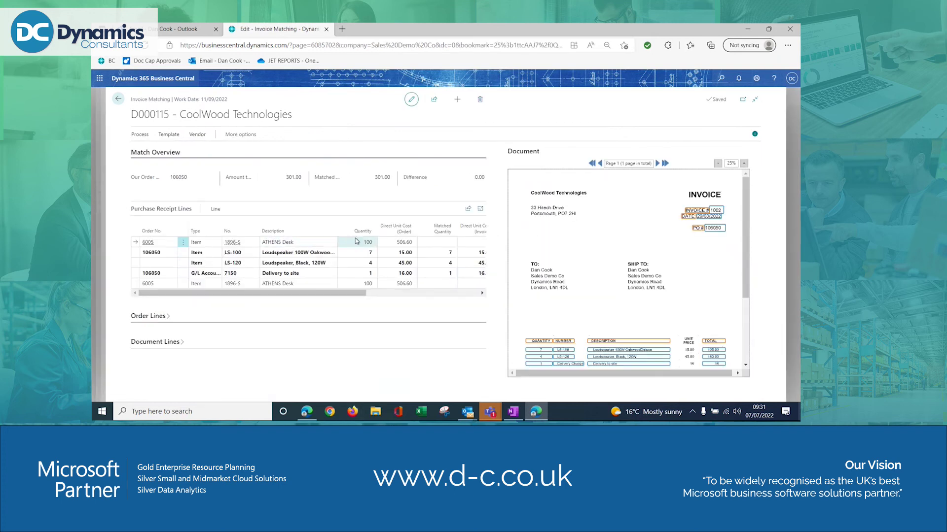
left_click_drag(353, 296, 454, 296)
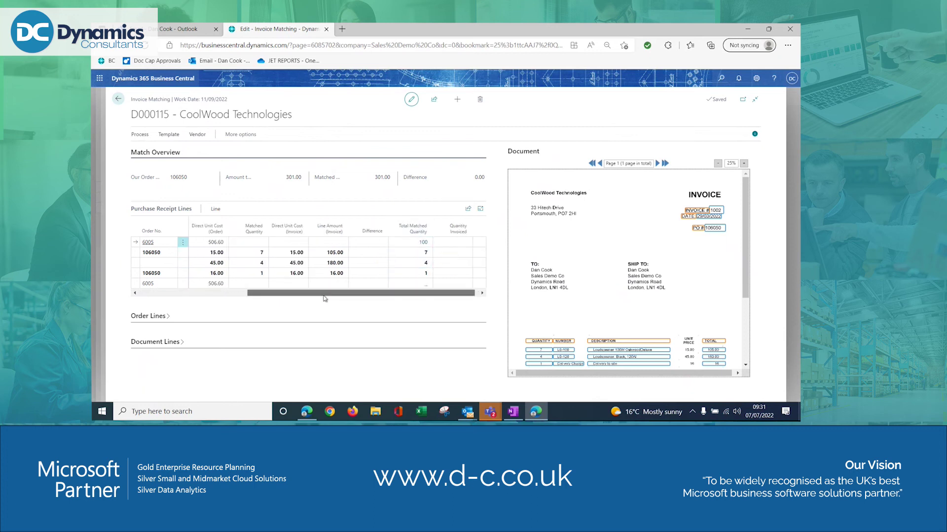
left_click_drag(340, 292, 227, 293)
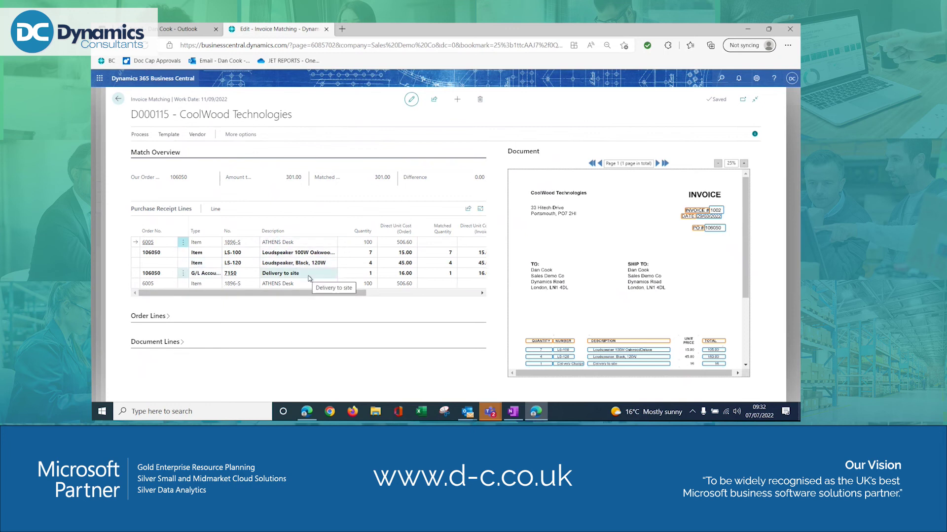
left_click_drag(746, 294, 748, 338)
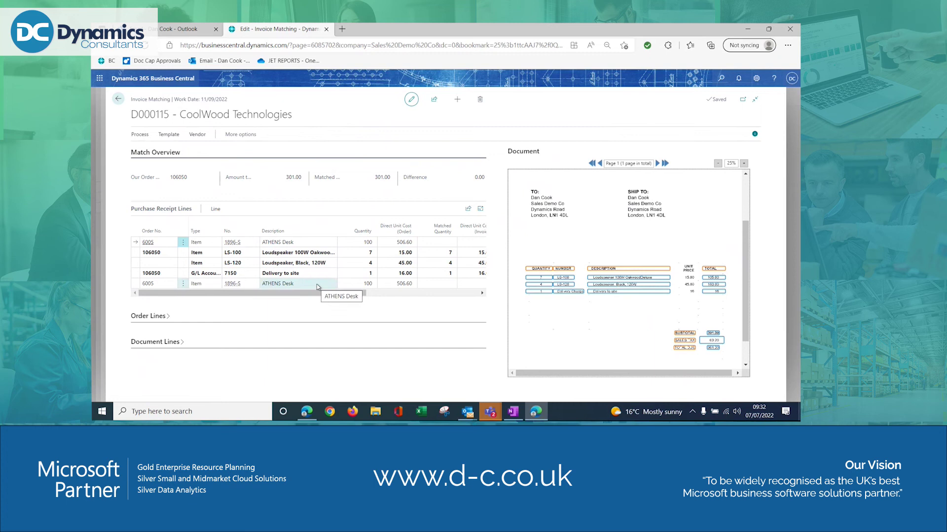
left_click(140, 136)
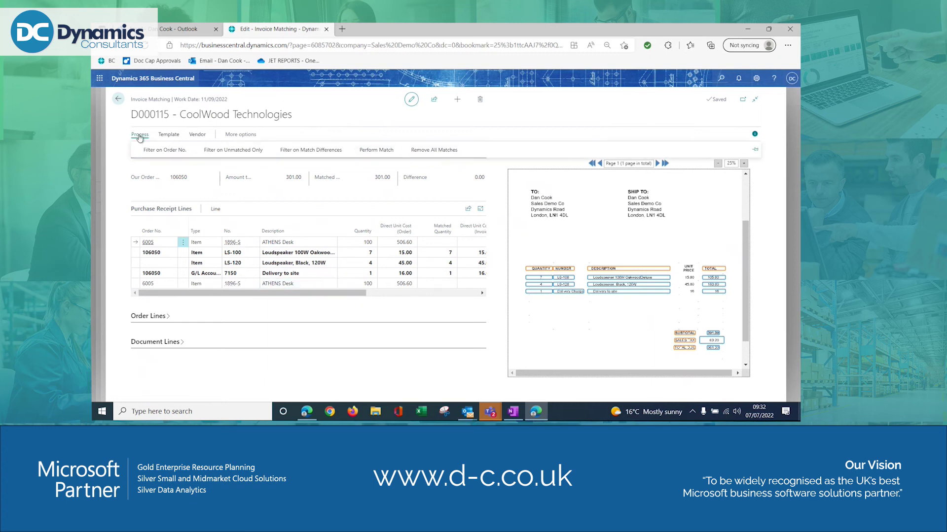
left_click(120, 100)
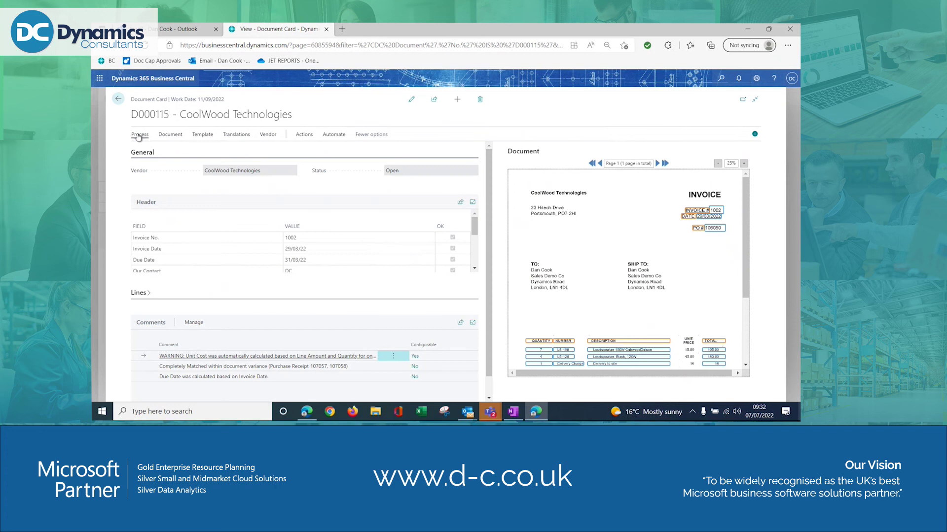
- Register the first CoolWood Technologies document as a purchase invoice, review its receipt lines and totals, and return to the Document Journal
left_click(139, 135)
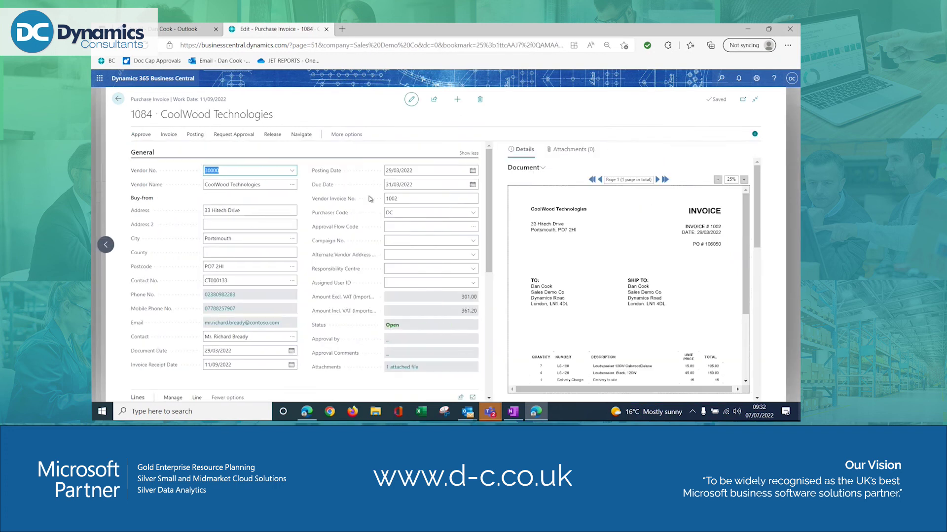
scroll(370, 199, "down", 4)
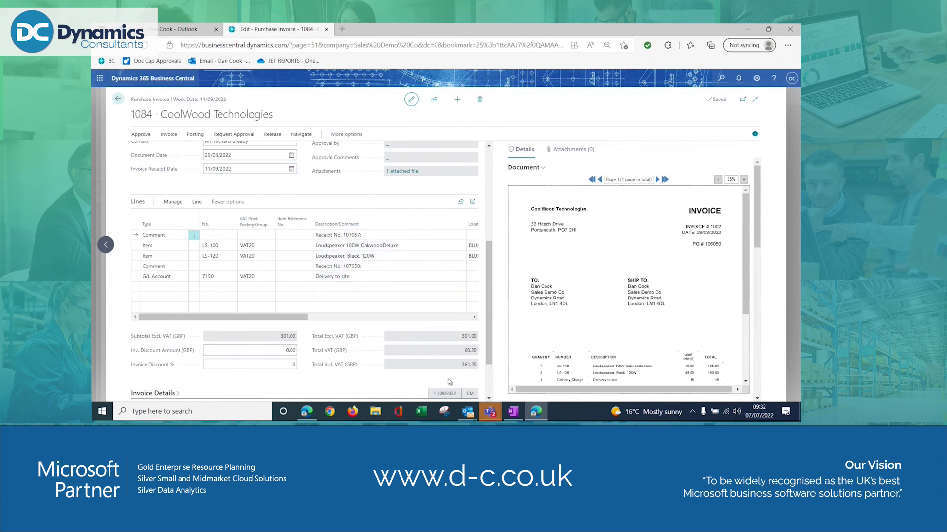
scroll(610, 302, "down", 3)
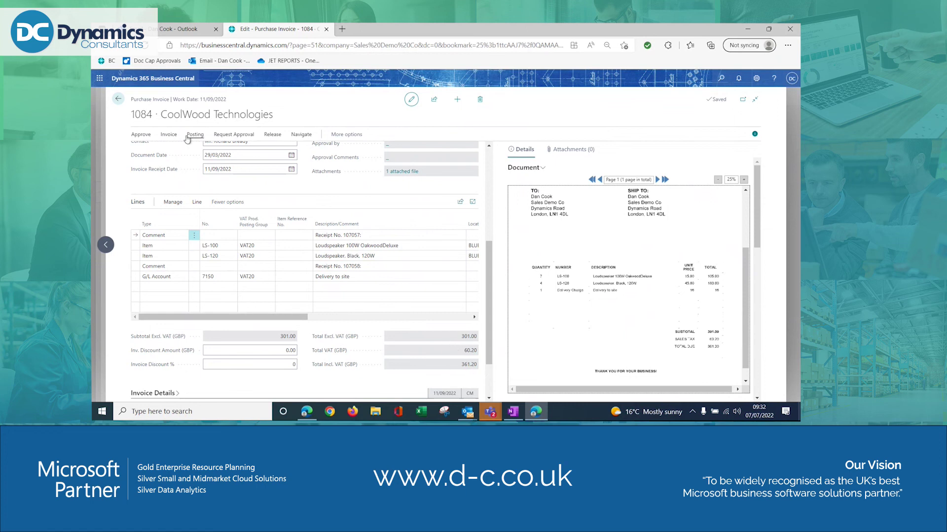
left_click(124, 101)
left_click(118, 99)
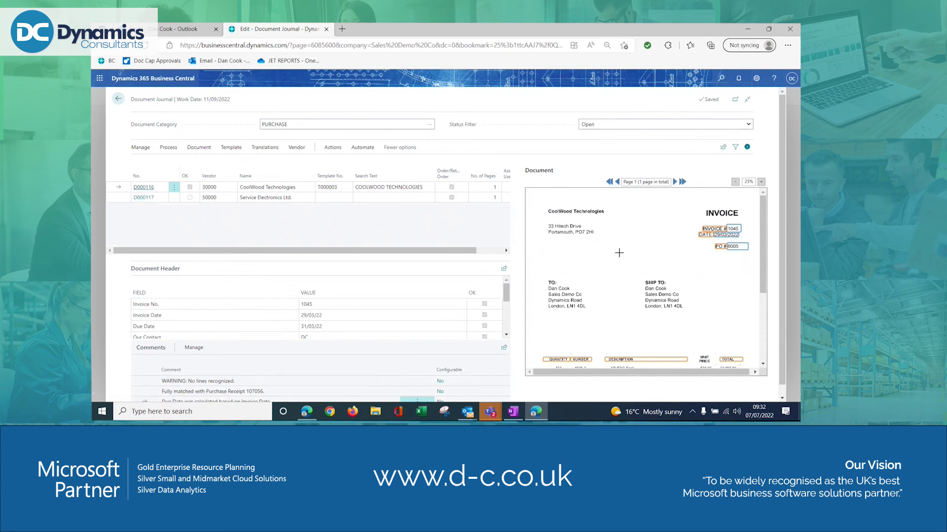
- Examine the remaining CoolWood Technologies invoice's document image and its ATHENS Desk receipt line match, including quantities and unit costs
scroll(622, 256, "down", 2)
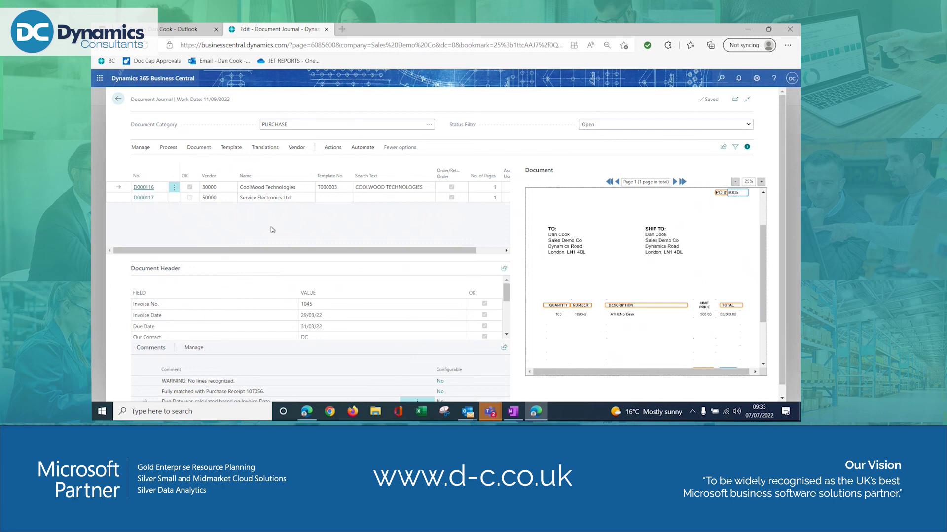
left_click(333, 148)
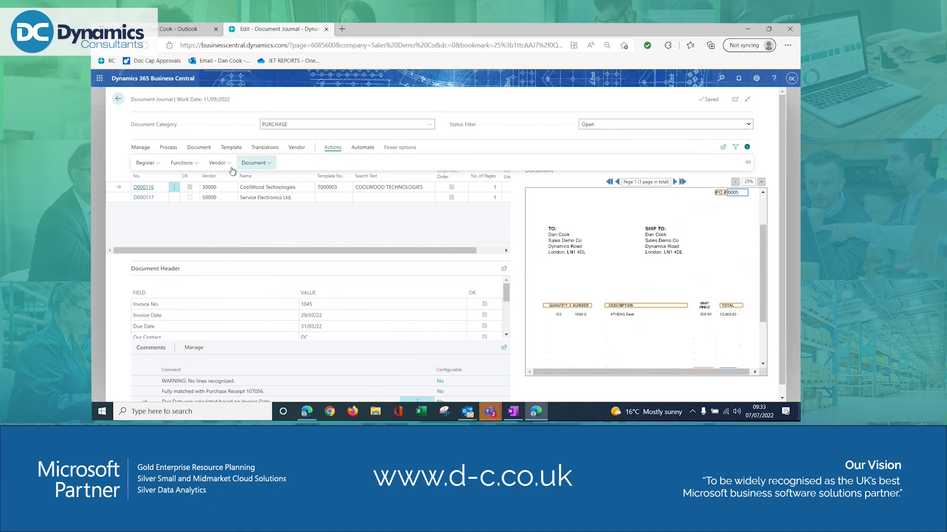
left_click(181, 163)
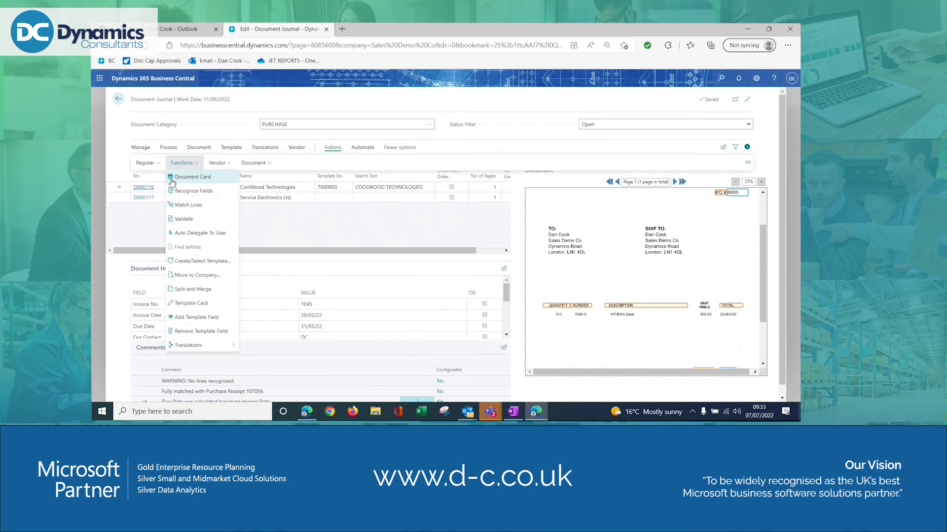
left_click(177, 205)
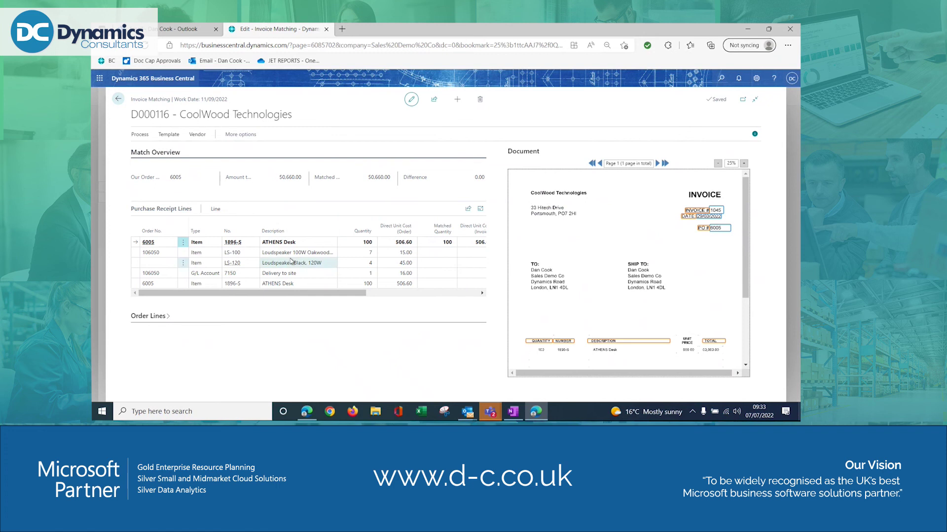
left_click_drag(299, 294, 412, 297)
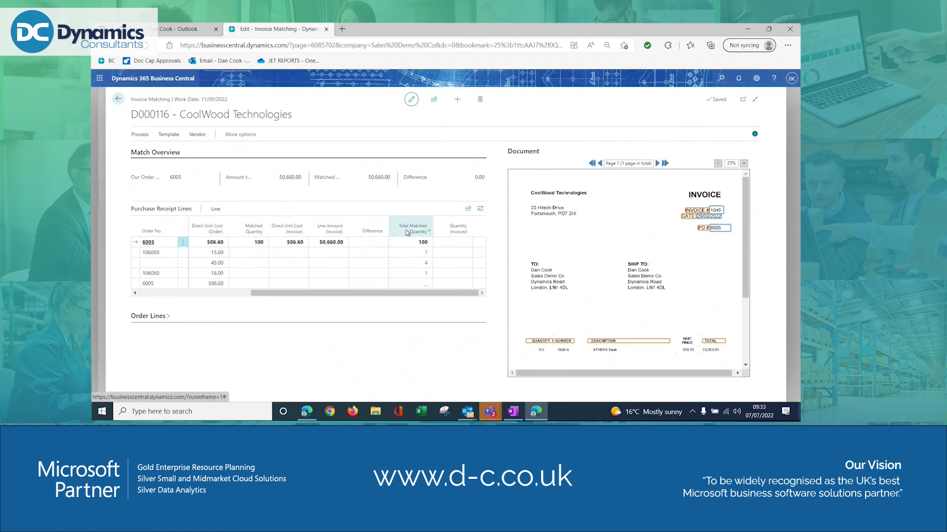
left_click_drag(377, 295, 265, 294)
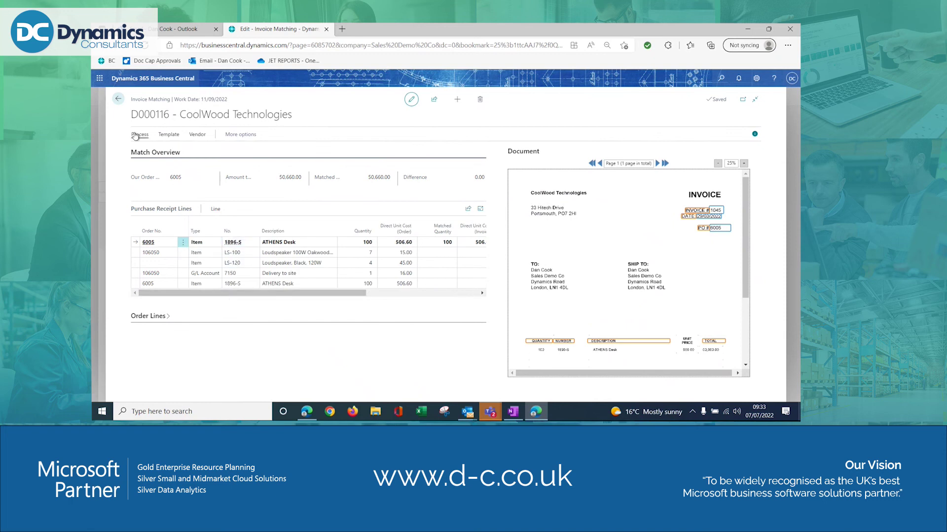
left_click(117, 99)
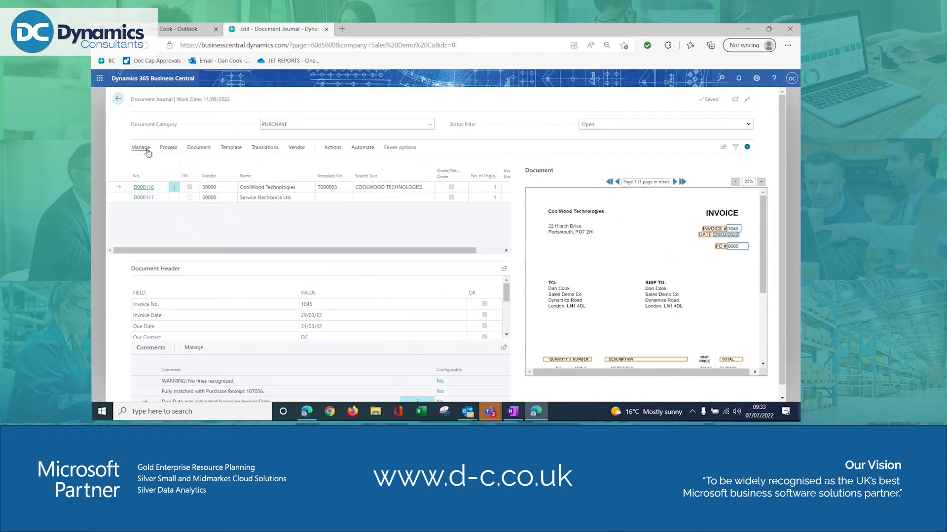
- Register the remaining CoolWood Technologies document as a purchase invoice
left_click(152, 187)
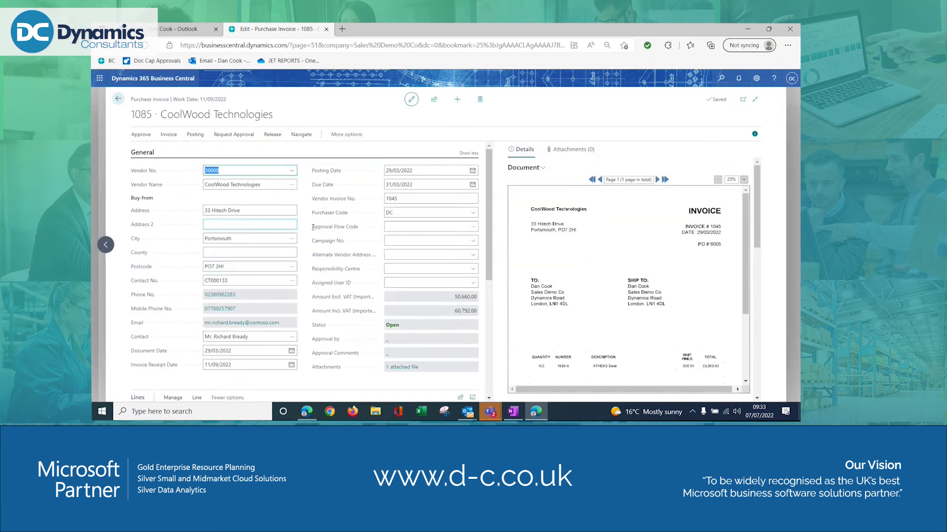
- Compare the remaining CoolWood Technologies purchase invoice's lines and totals with its document image, and return to the Document Journal
scroll(283, 263, "down", 4)
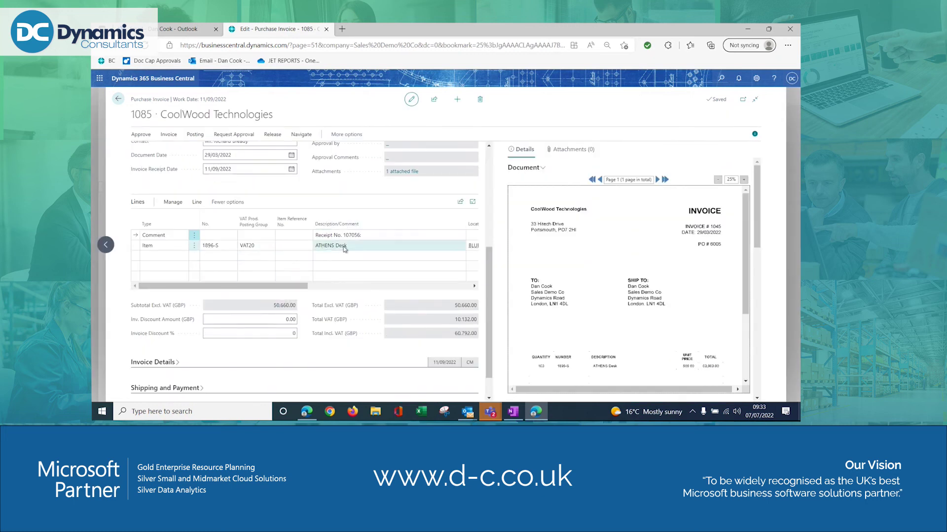
mouse_move(294, 292)
left_mouse_down()
mouse_move(400, 292)
mouse_move(294, 292)
left_mouse_up()
scroll(370, 261, "up", 3)
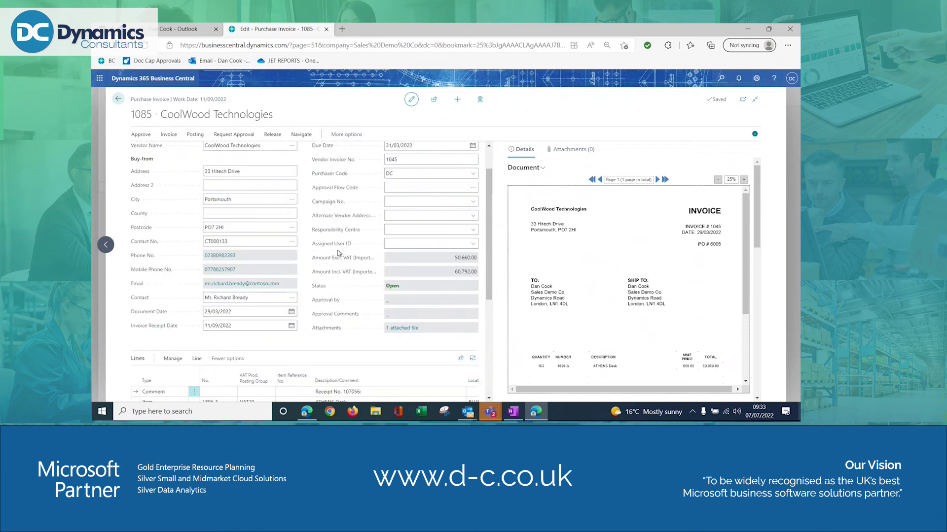
left_click(383, 159)
scroll(384, 259, "down", 3)
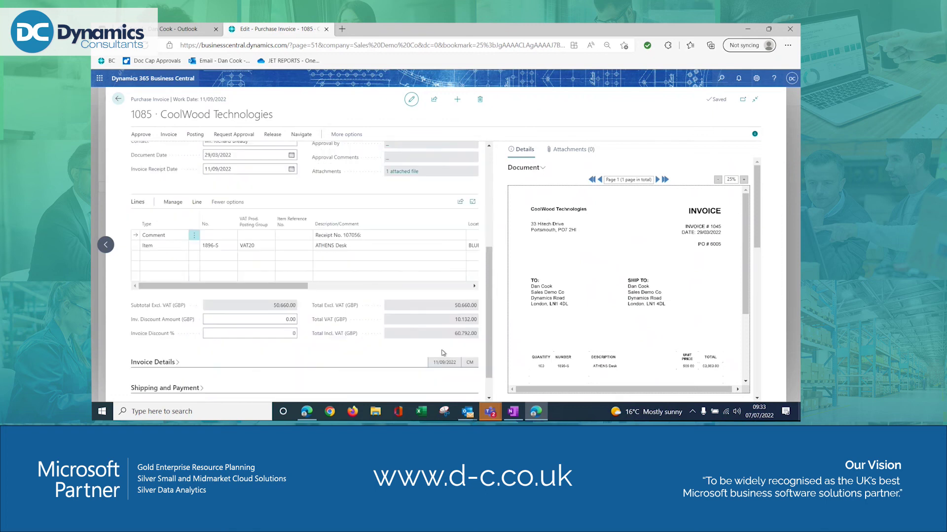
scroll(710, 325, "down", 2)
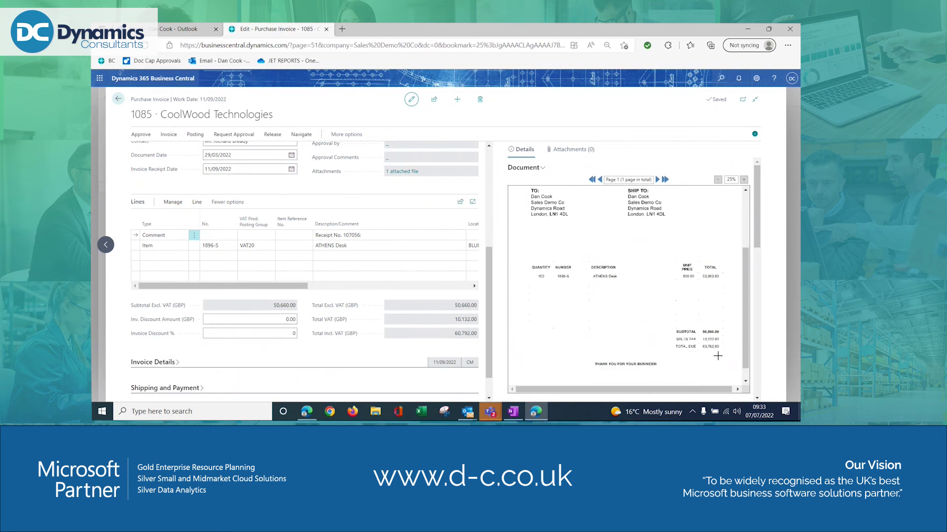
left_click(118, 101)
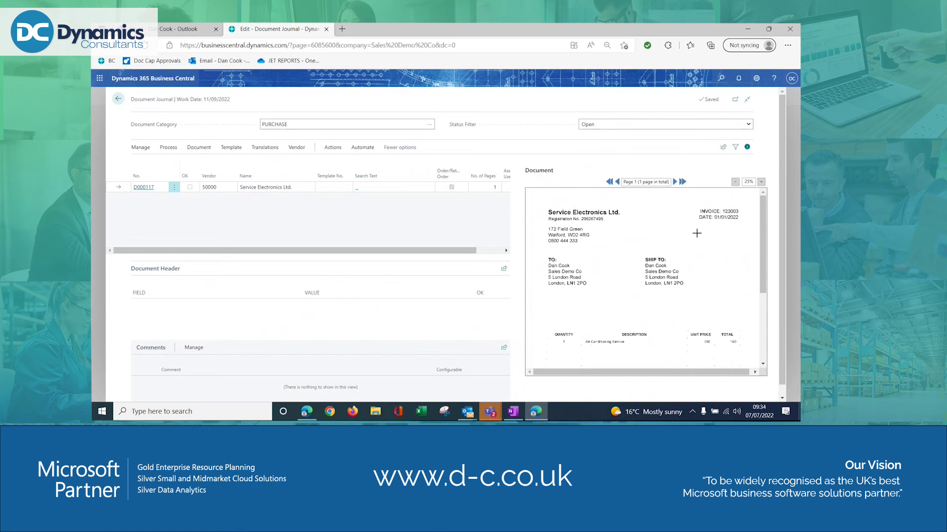
- Run Recognize Fields on the Service Electronics Ltd. document and check the recognized header values and amounts against its document image
scroll(713, 264, "down", 3)
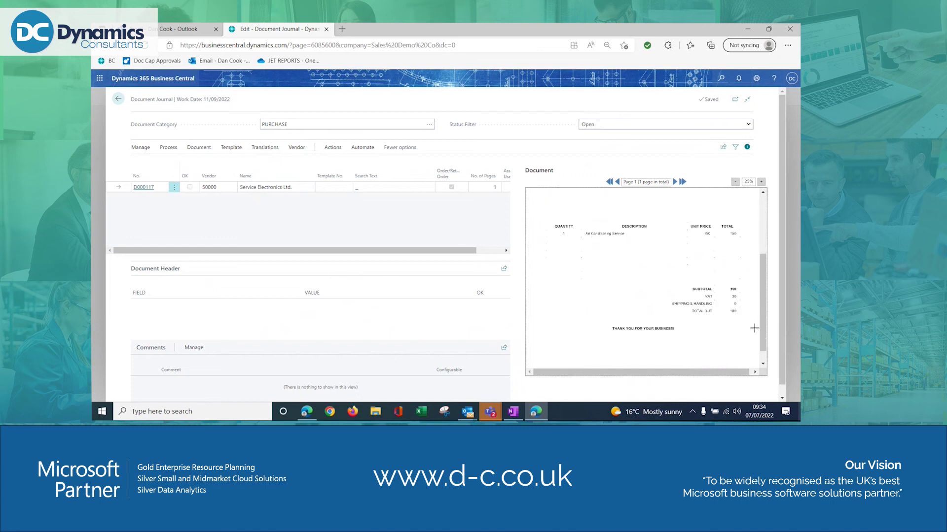
scroll(609, 310, "up", 3)
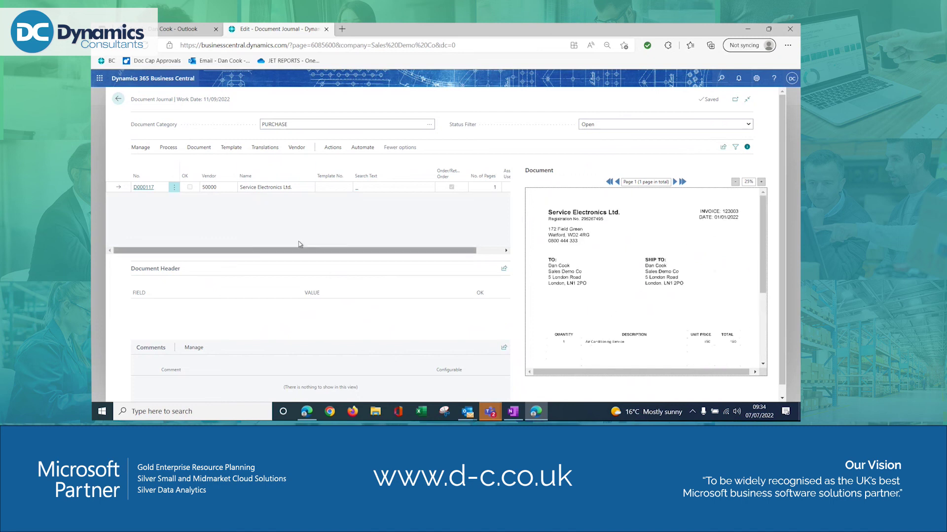
left_click(334, 149)
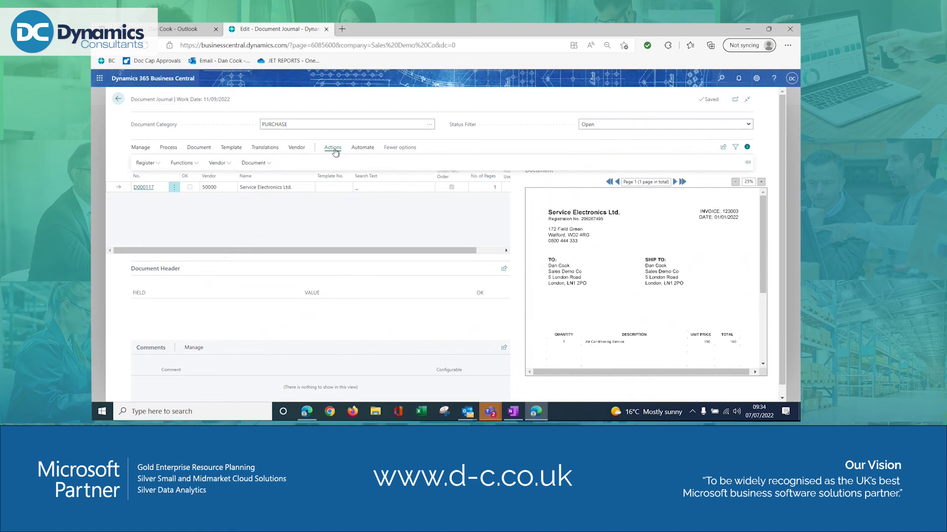
left_click(181, 164)
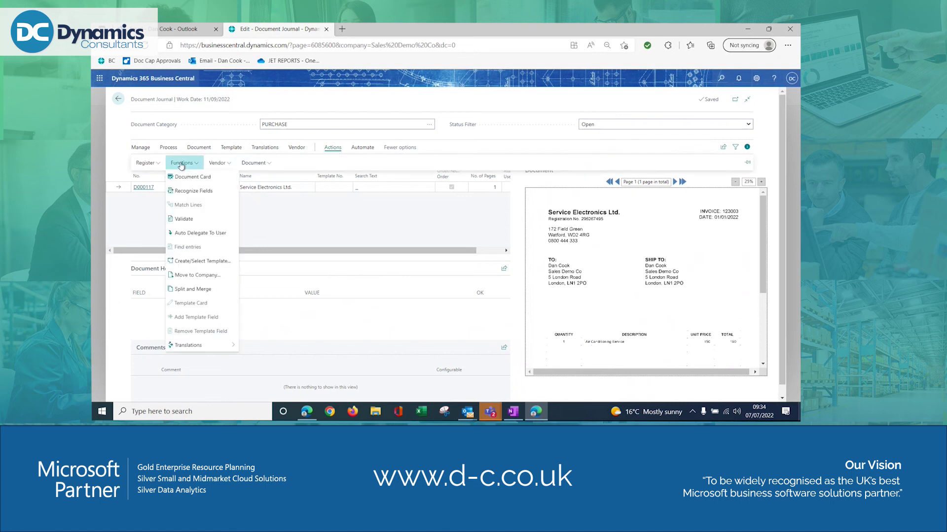
left_click(180, 192)
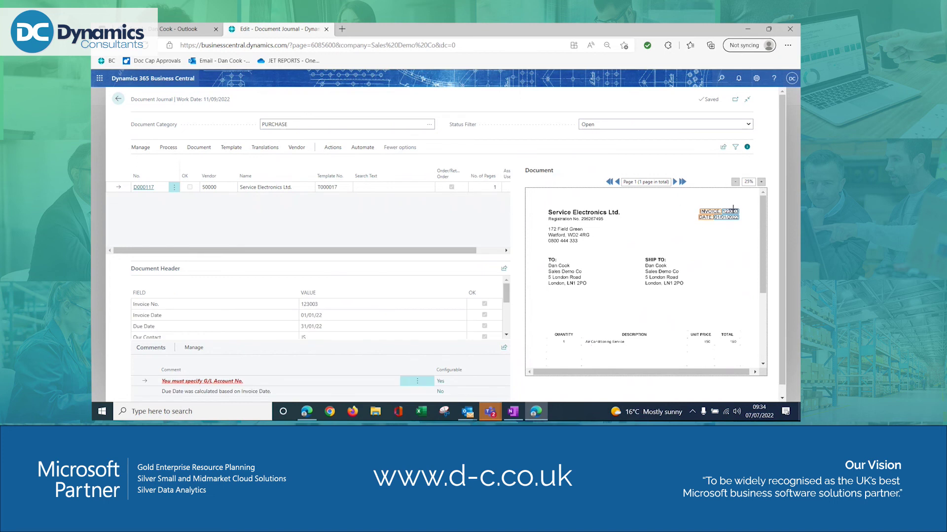
scroll(727, 263, "down", 3)
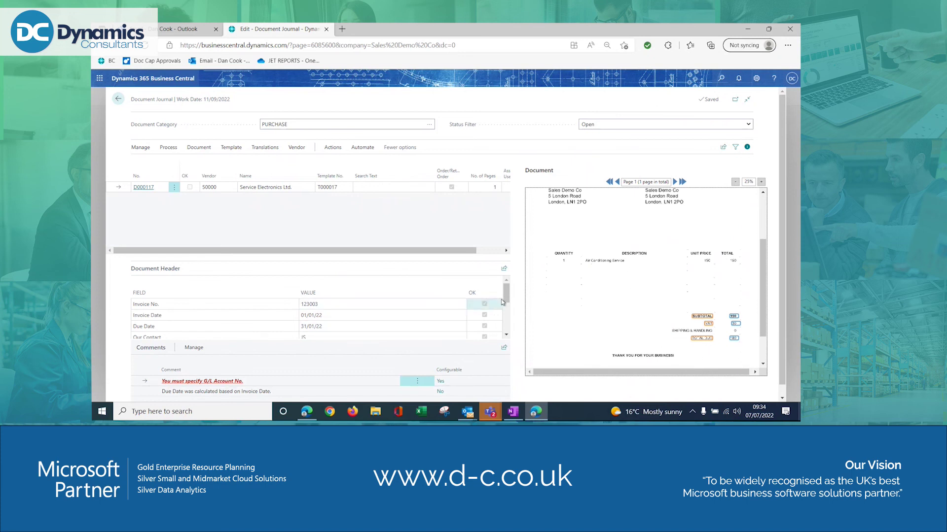
scroll(510, 306, "down", 3)
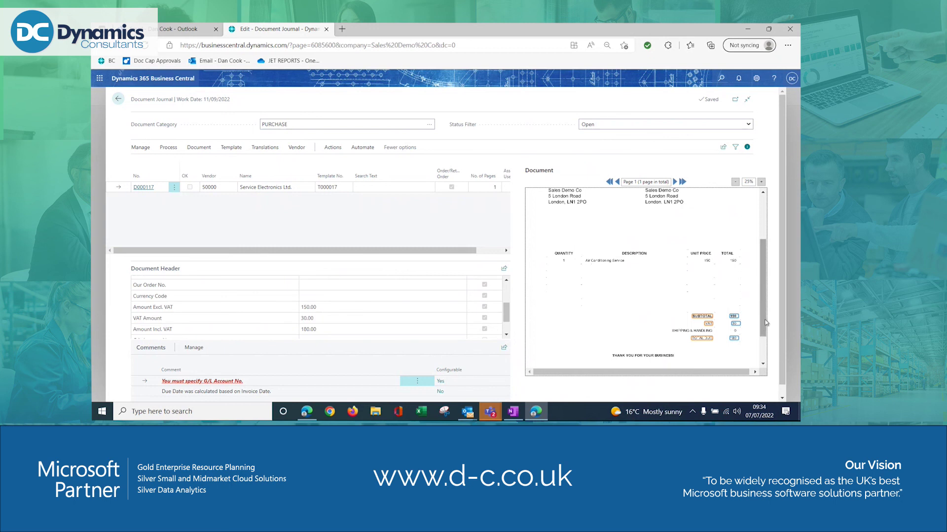
scroll(495, 395, "down", 1)
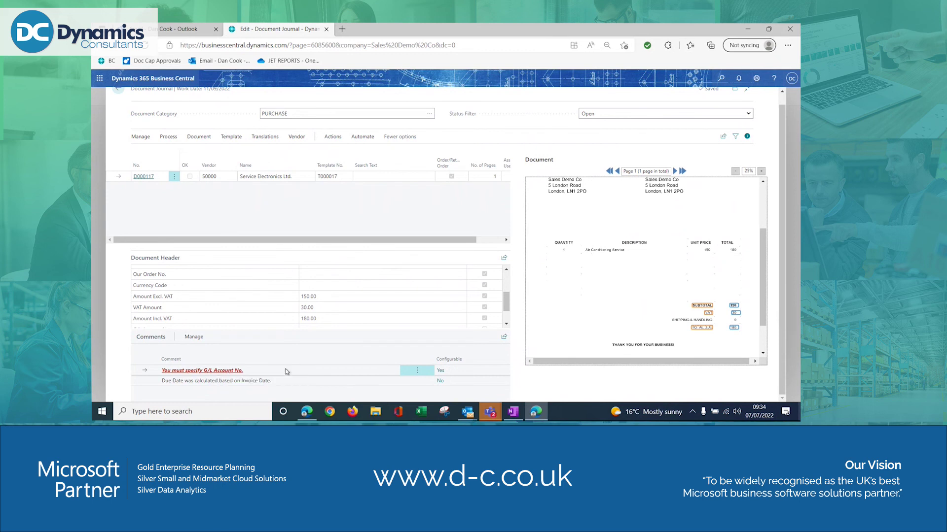
- Search the G/L accounts for "repair", assign 8130 Repairs and Maintenance to the document, and accept it as the default for Amount Excl. VAT
scroll(268, 308, "down", 1)
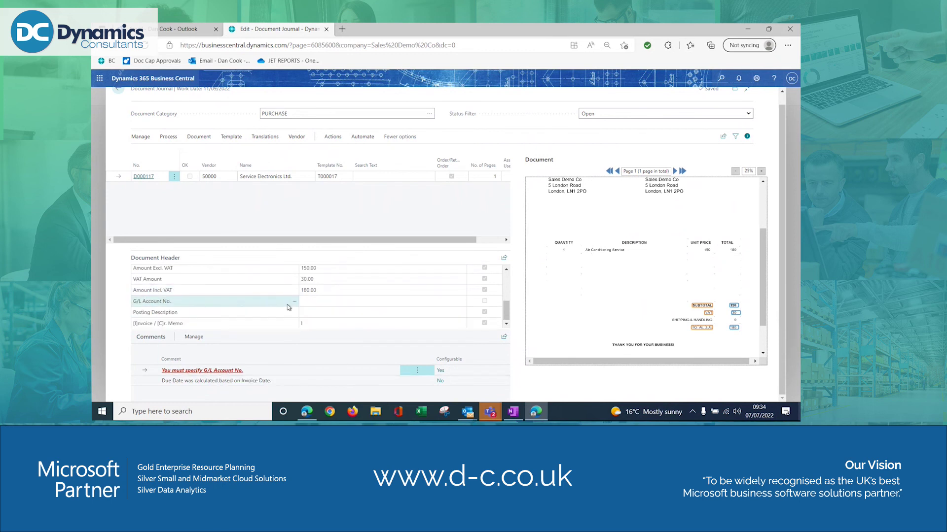
left_click(360, 302)
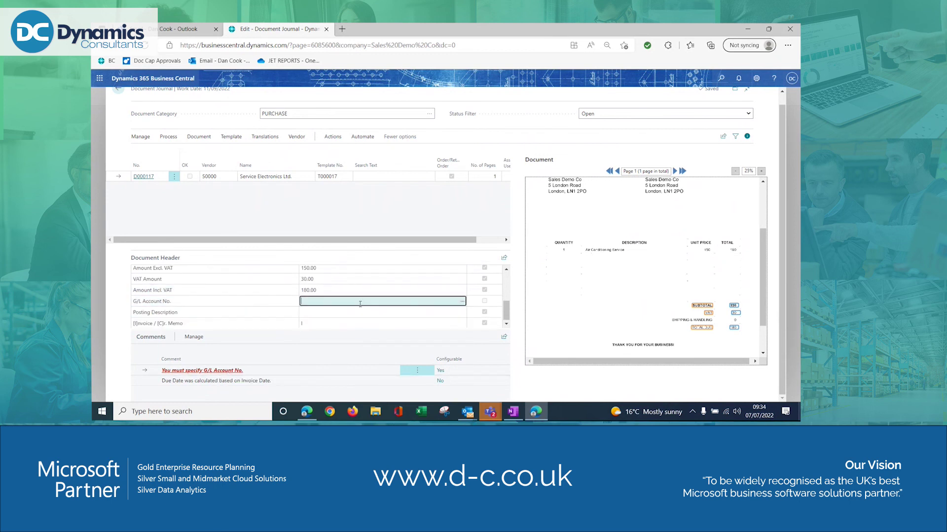
left_click(462, 304)
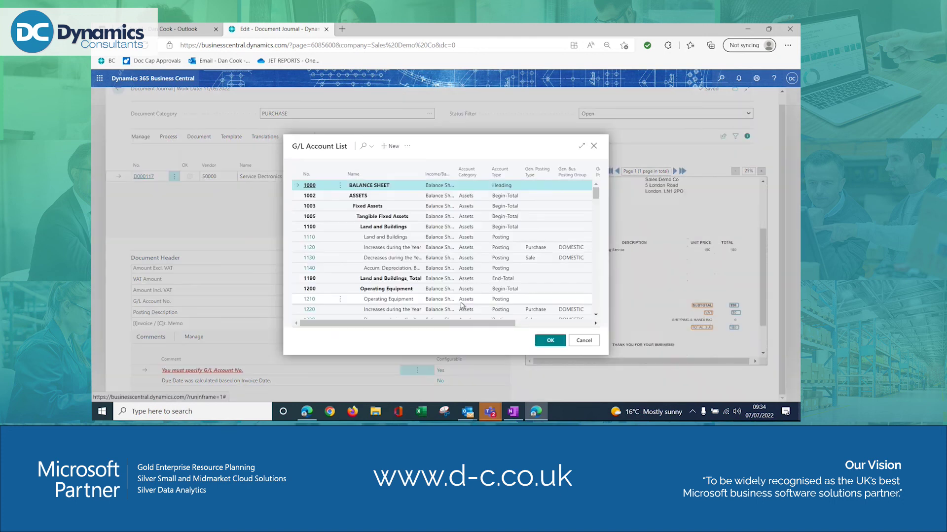
left_click(365, 146)
type("repair")
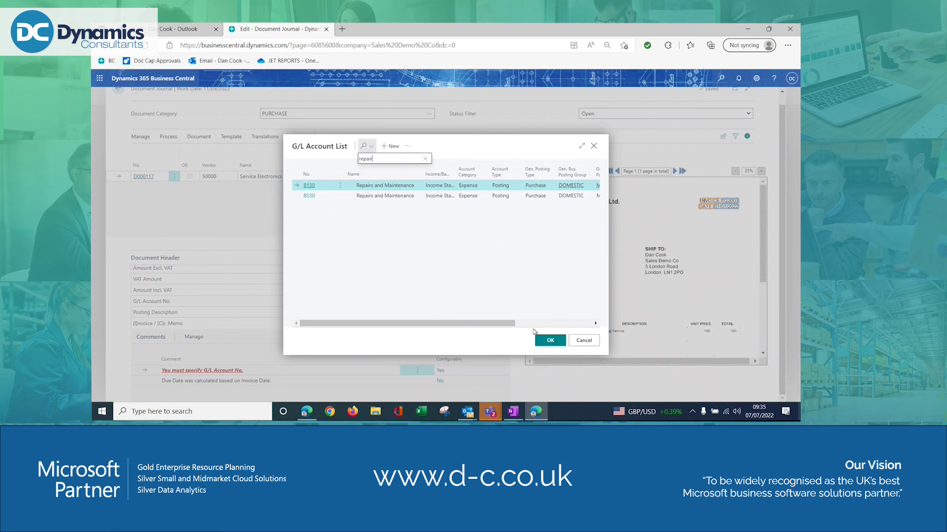
left_click(552, 340)
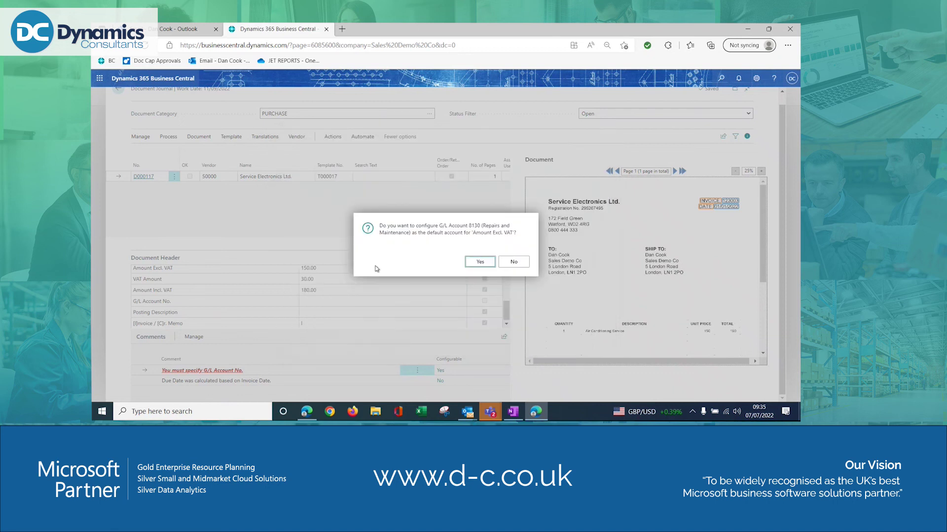
left_click(480, 262)
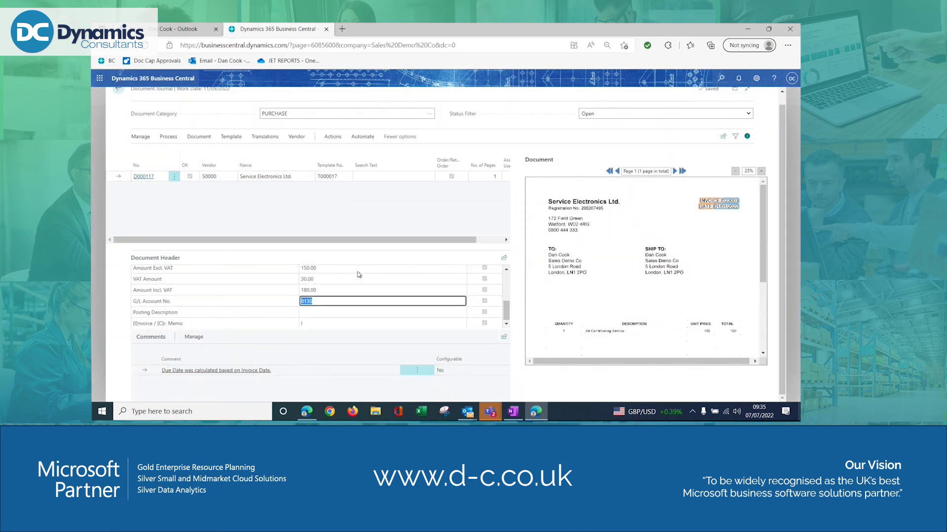
left_click(359, 275)
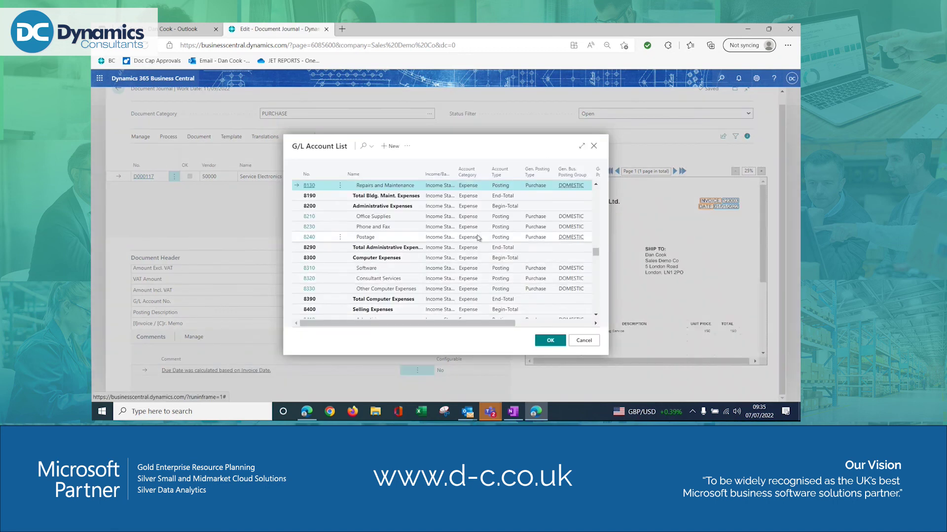
left_click(550, 340)
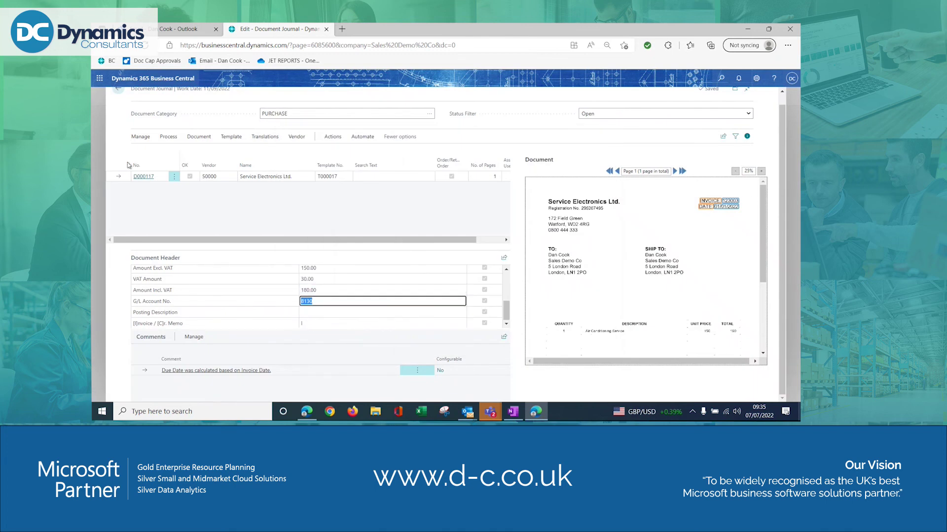
- Register the Service Electronics Ltd. document as a purchase invoice
left_click(168, 138)
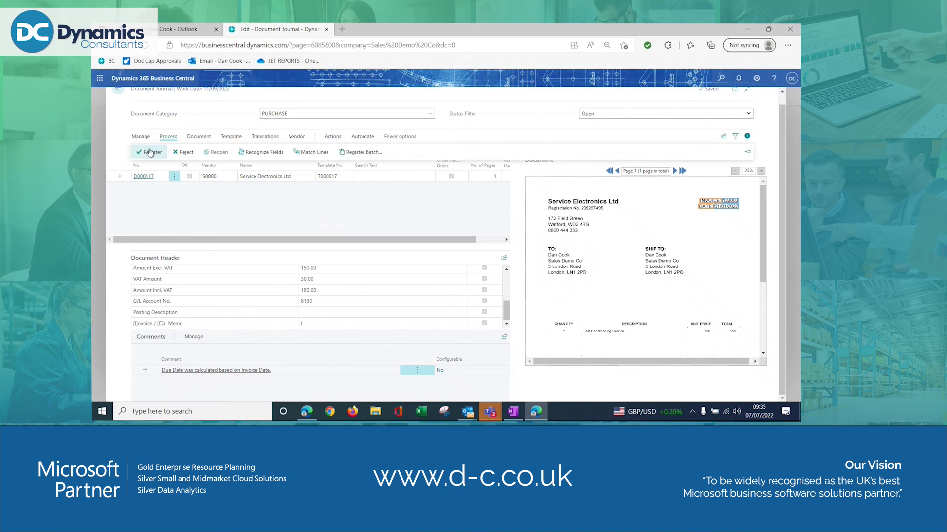
left_click(151, 152)
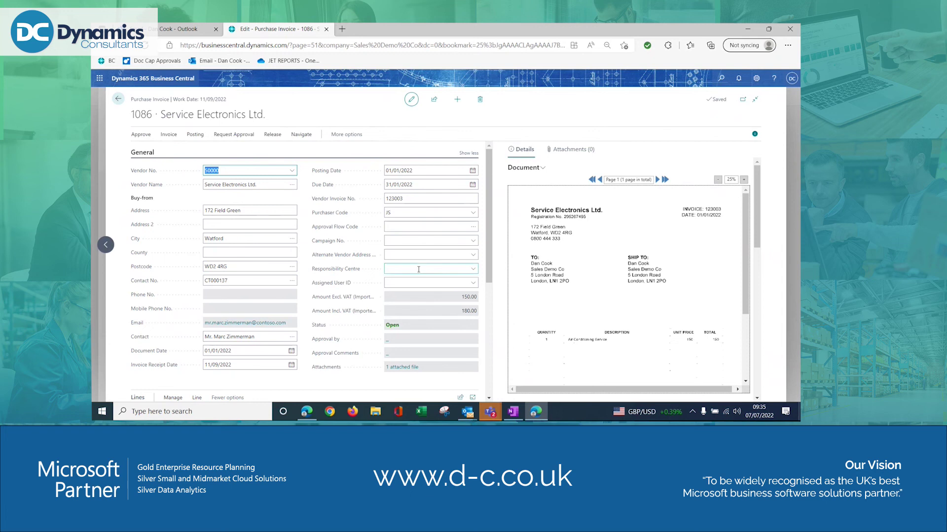
- Review the Service Electronics Ltd. invoice's G/L account line, including costs and dimension codes, and return to the list of document categories
scroll(416, 270, "down", 3)
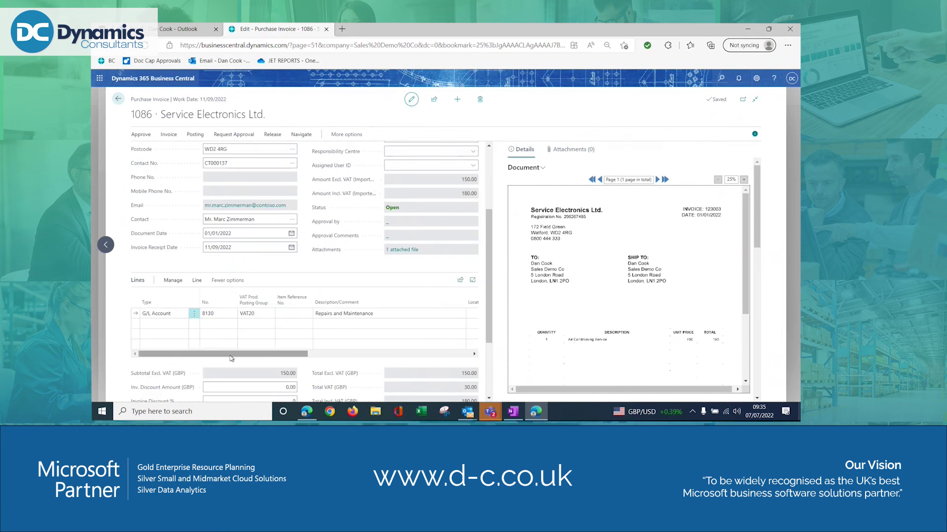
left_click_drag(234, 355, 409, 366)
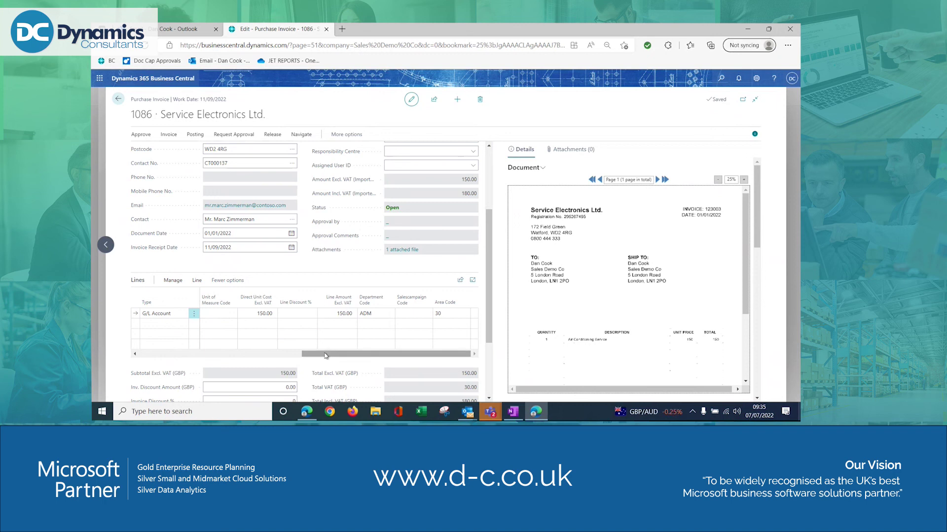
left_click_drag(345, 354, 263, 354)
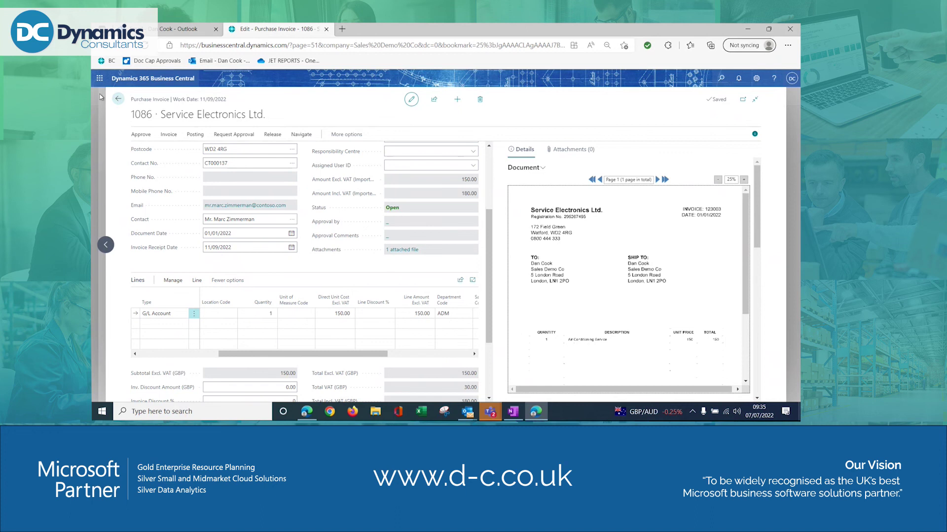
left_click(119, 99)
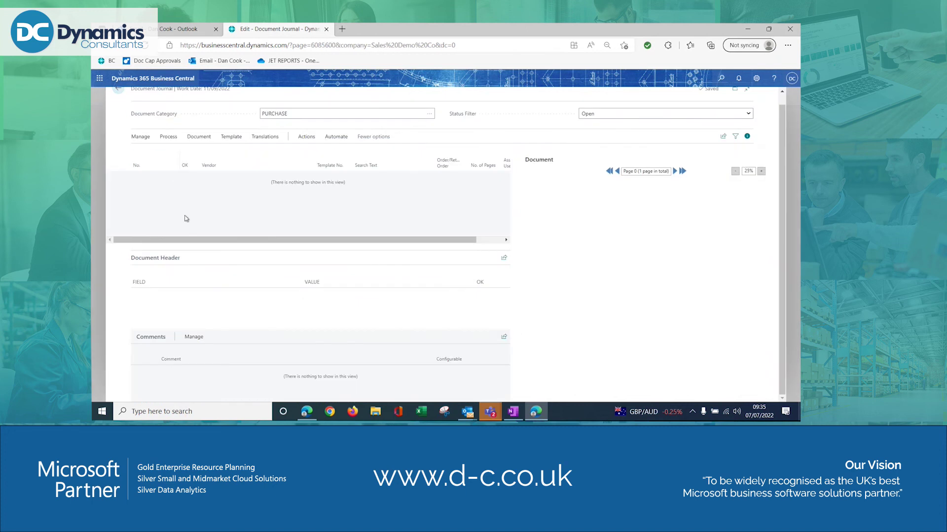
left_click(118, 94)
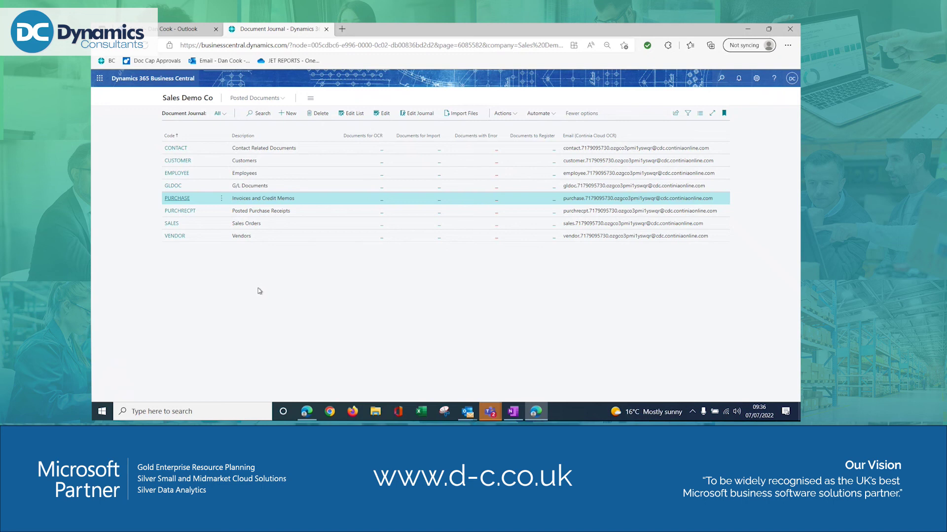
left_click(493, 414)
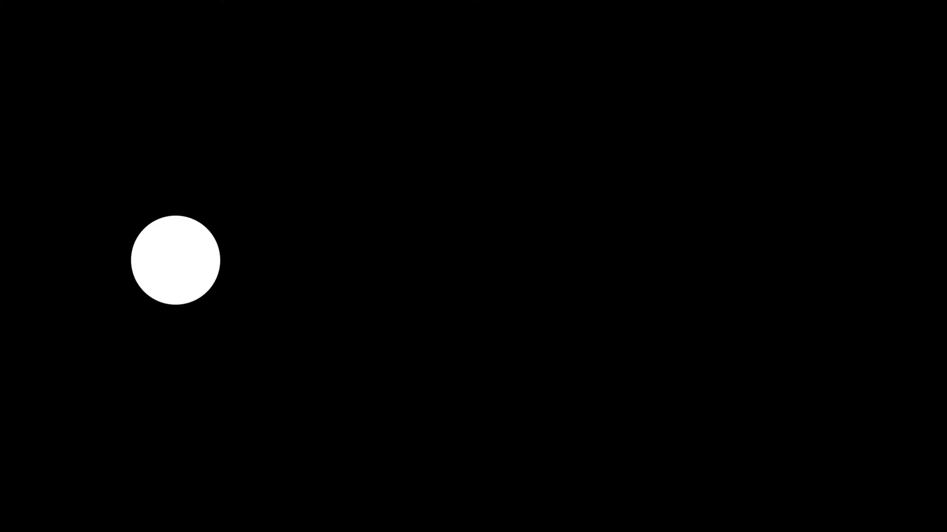